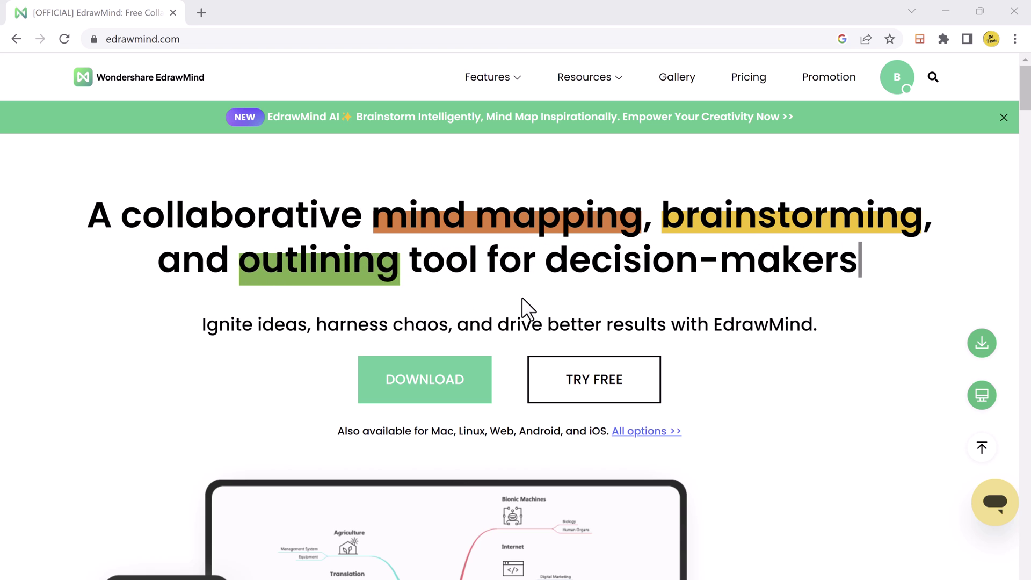
Step: Scroll through the EdrawMind website and launch the desktop app via DOWNLOAD
scroll(601, 303, down, 2)
scroll(601, 303, down, 1)
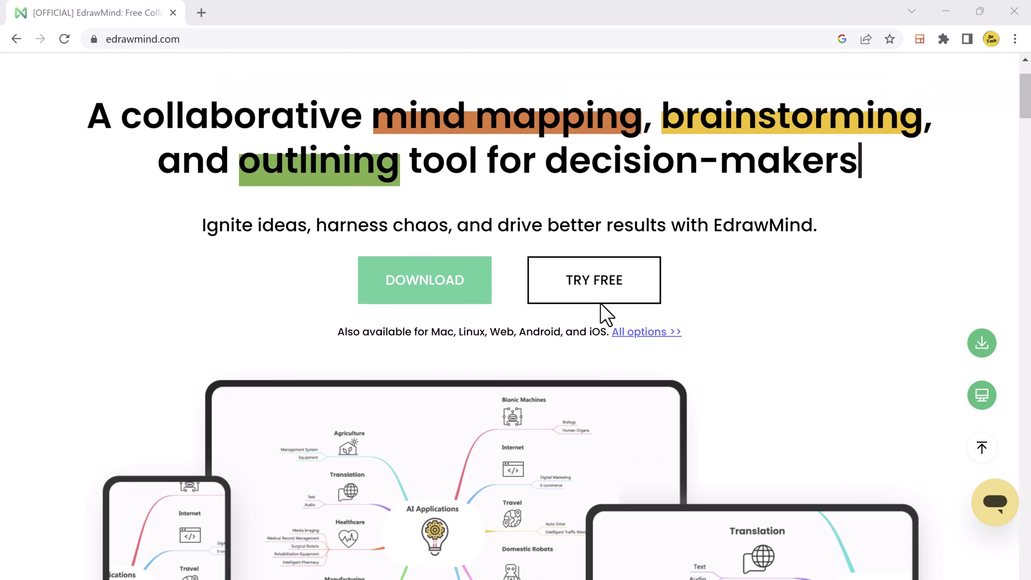
scroll(532, 330, down, 3)
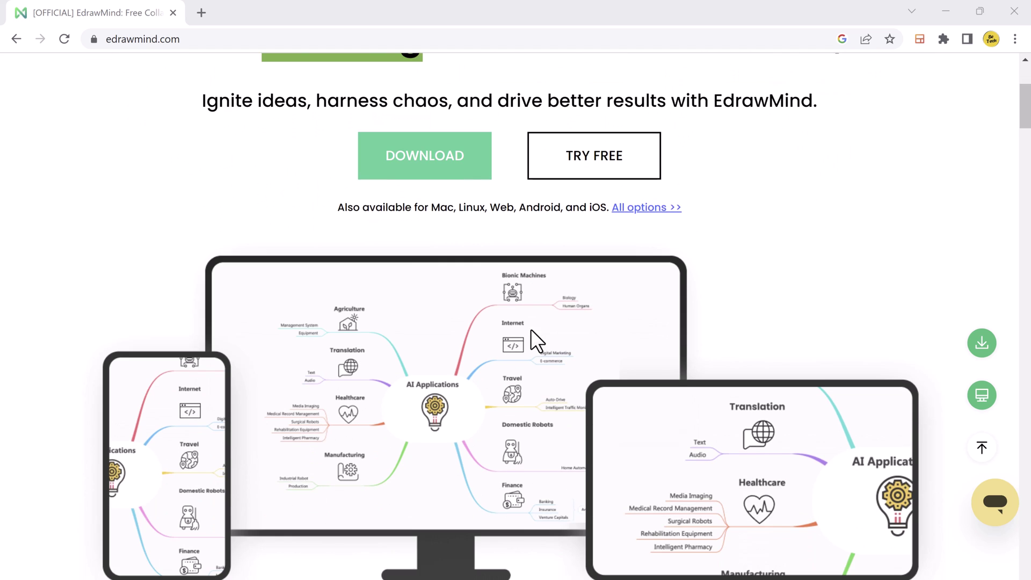
scroll(353, 296, down, 1)
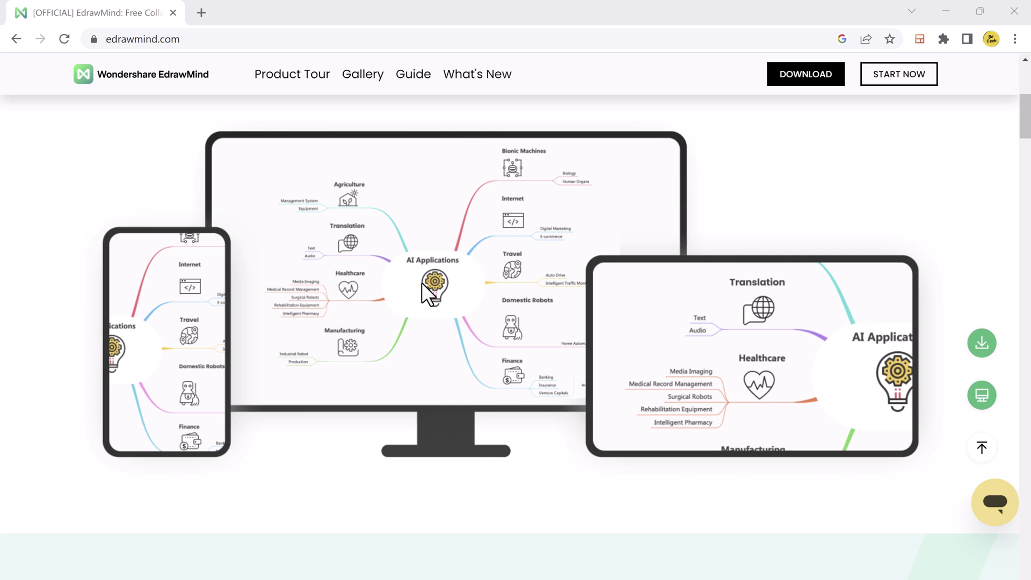
scroll(478, 382, down, 8)
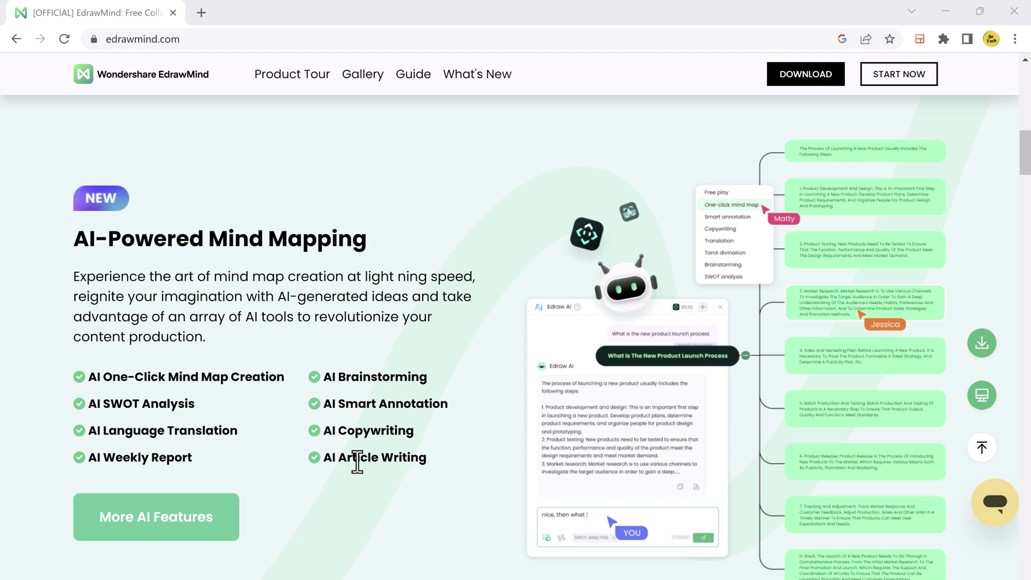
scroll(358, 461, down, 8)
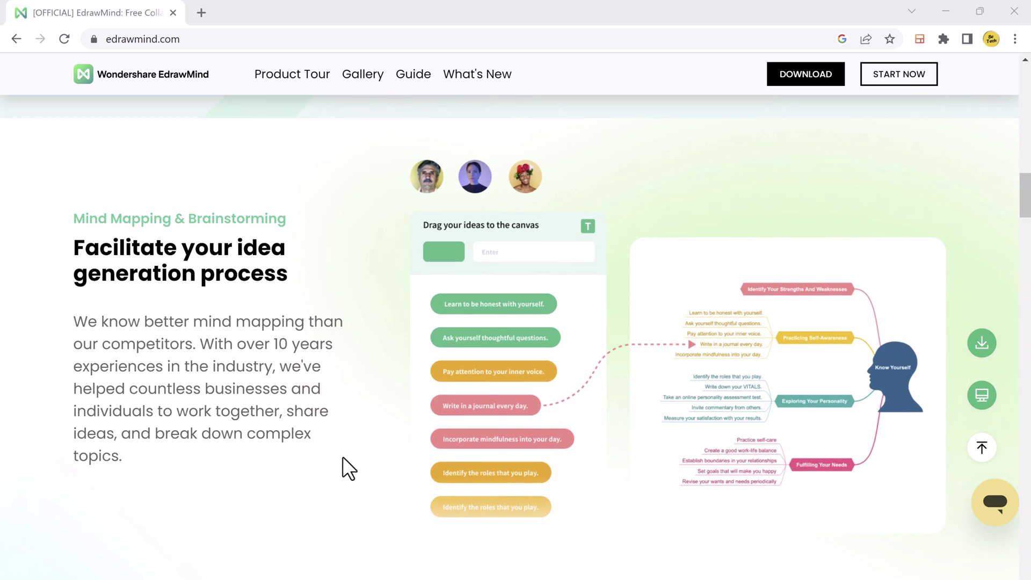
scroll(333, 456, down, 7)
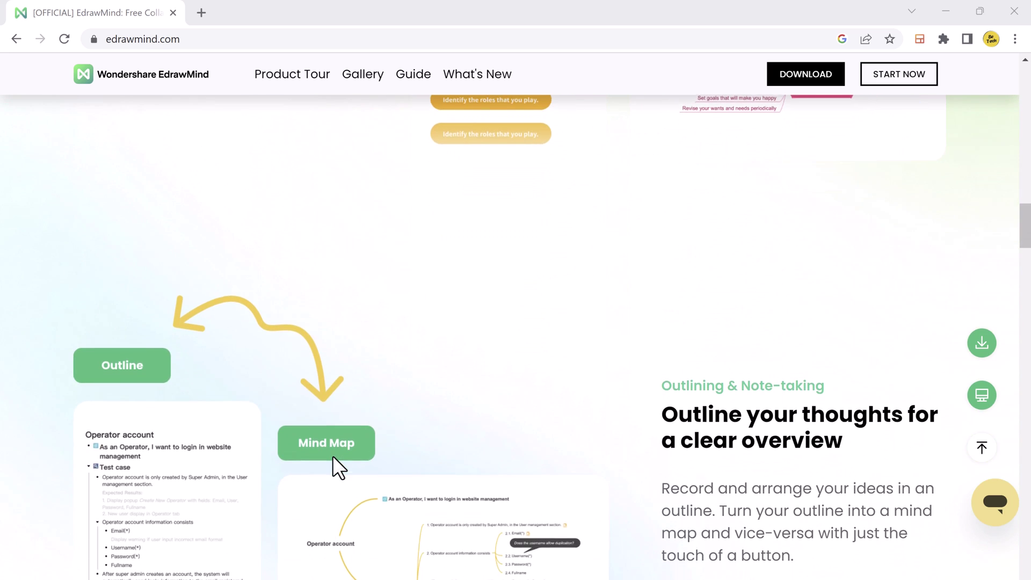
scroll(333, 456, down, 3)
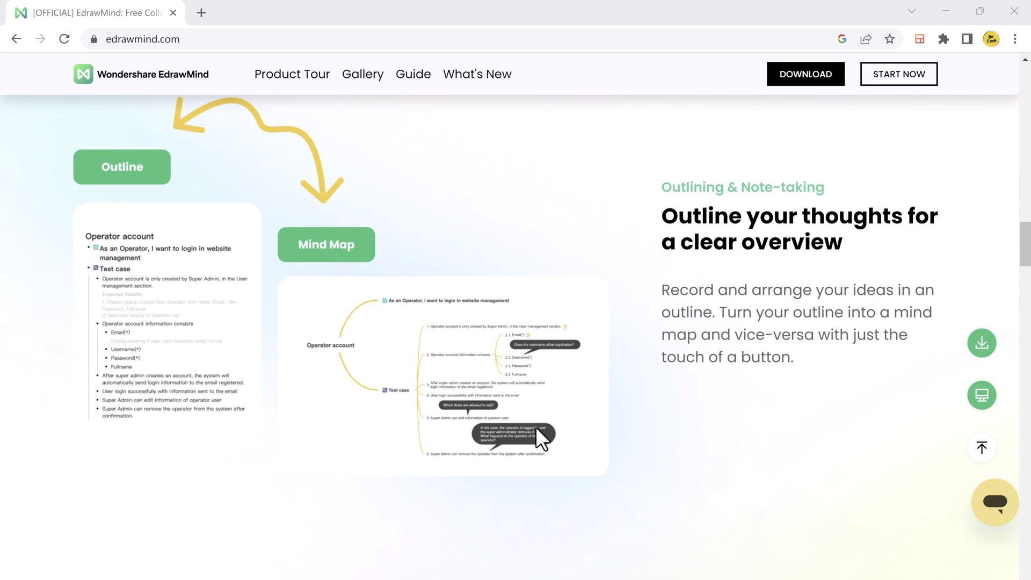
scroll(395, 301, down, 9)
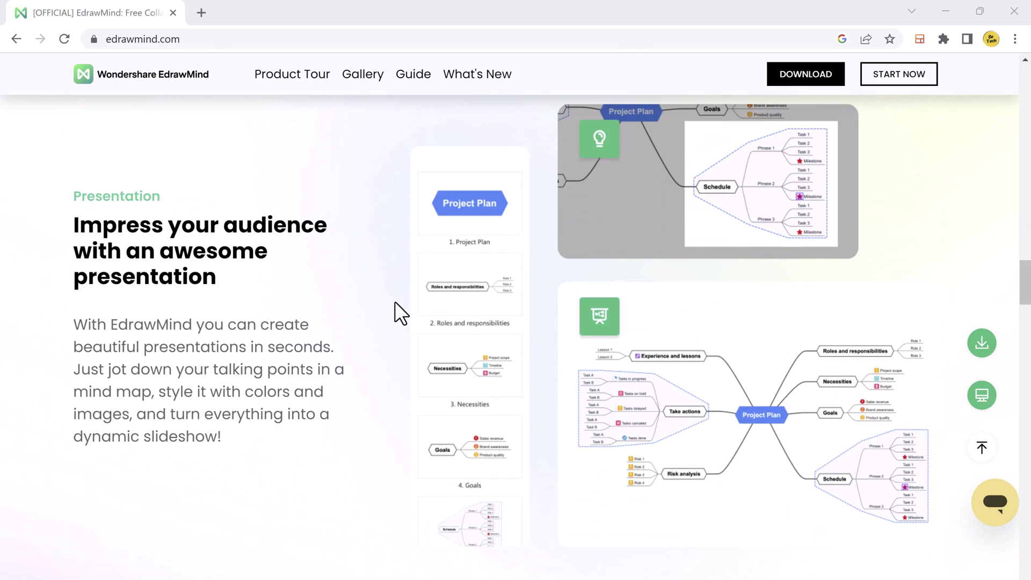
scroll(395, 302, down, 9)
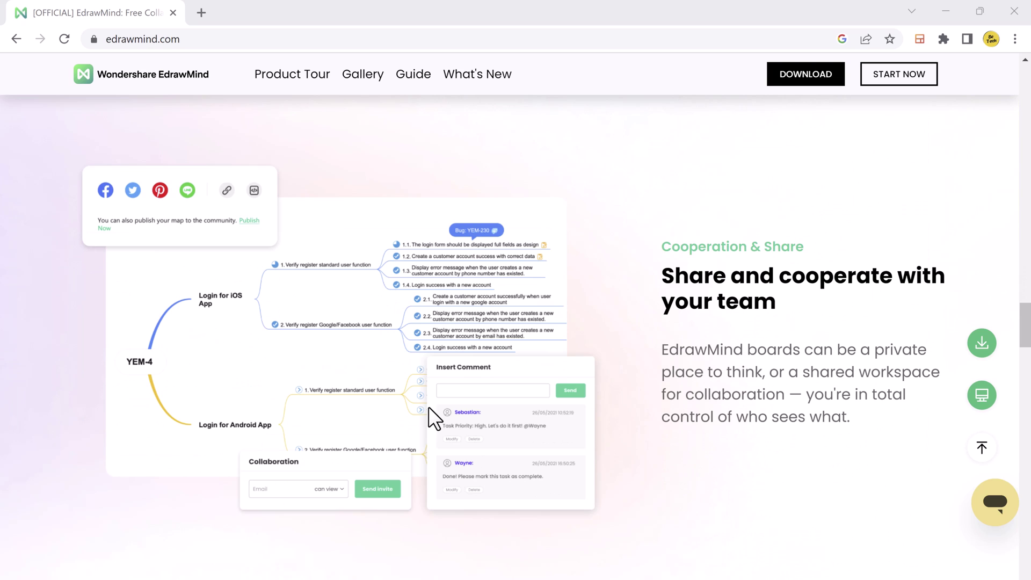
scroll(428, 407, down, 5)
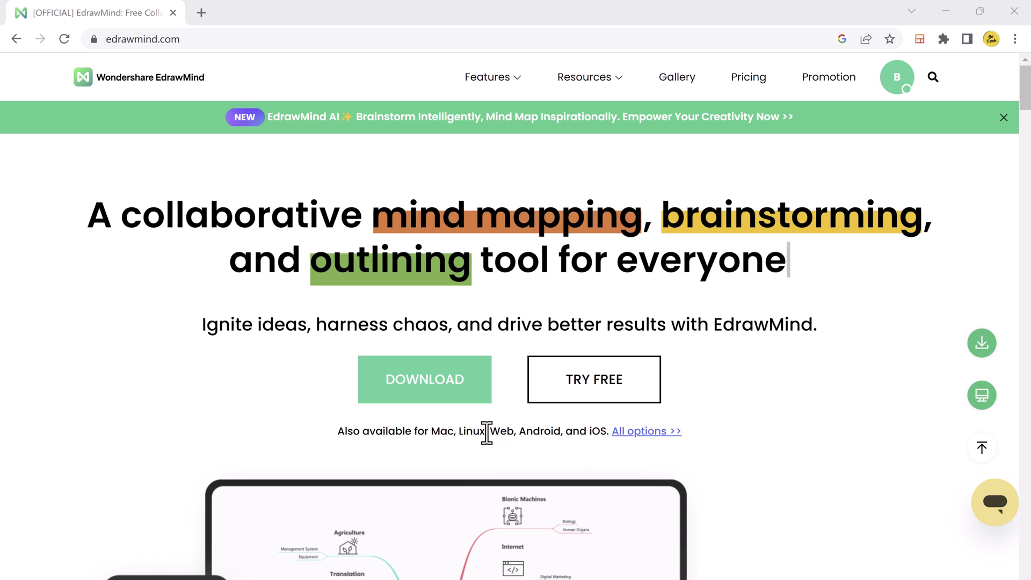
click(438, 402)
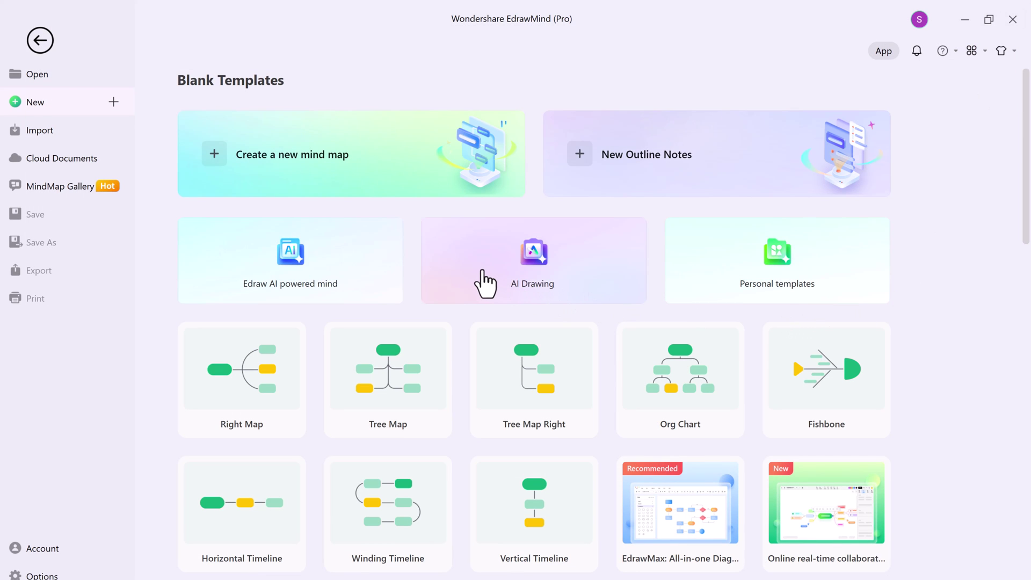
Step: Scroll through the Blank Templates and Local Examples on the New page
scroll(693, 333, down, 5)
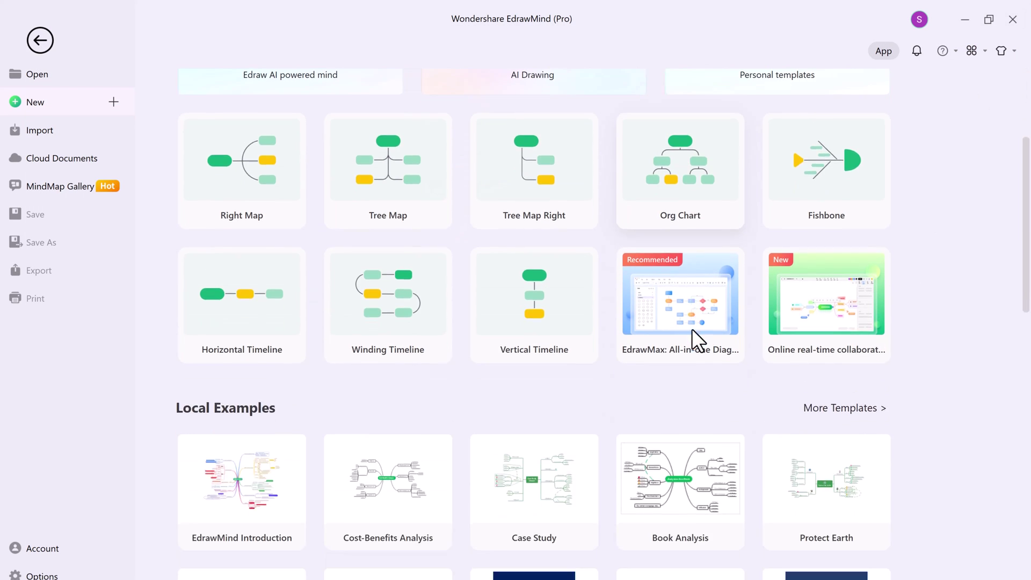
scroll(692, 328, down, 2)
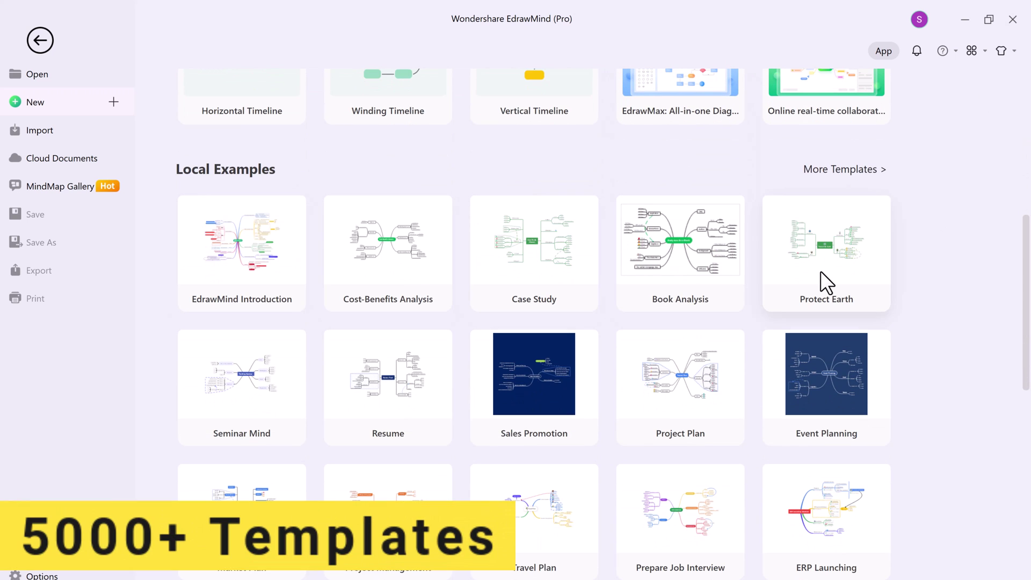
scroll(817, 272, down, 3)
scroll(817, 273, down, 4)
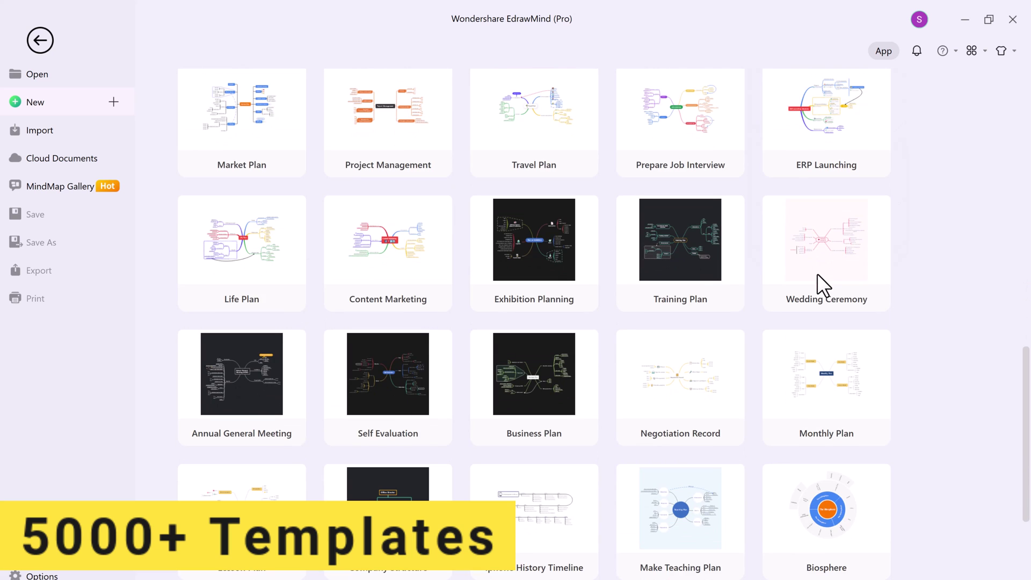
scroll(817, 273, down, 4)
scroll(817, 273, down, 1)
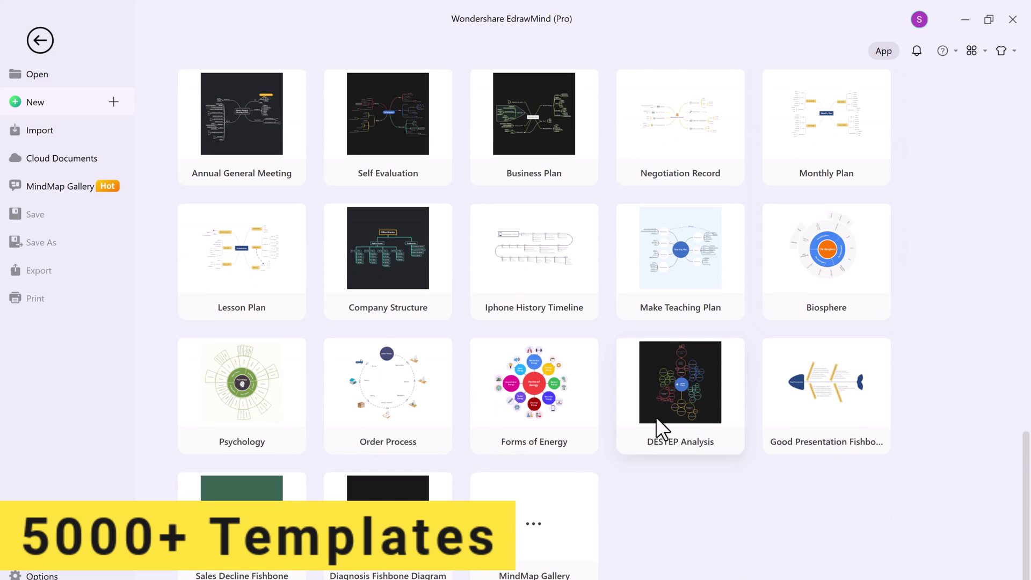
Step: Open the MindMap Gallery and scroll through the community mind maps
click(536, 519)
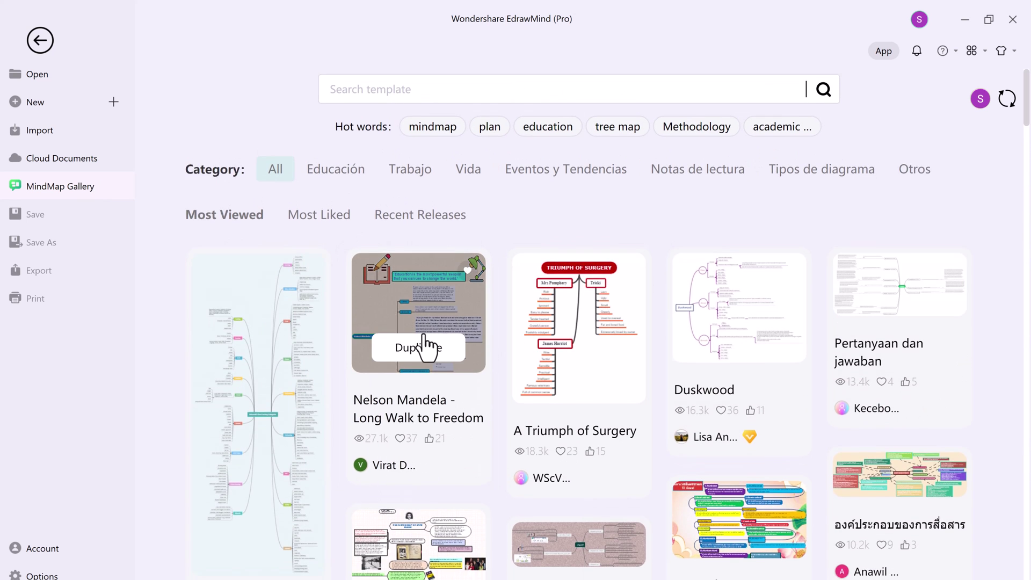
scroll(430, 347, down, 8)
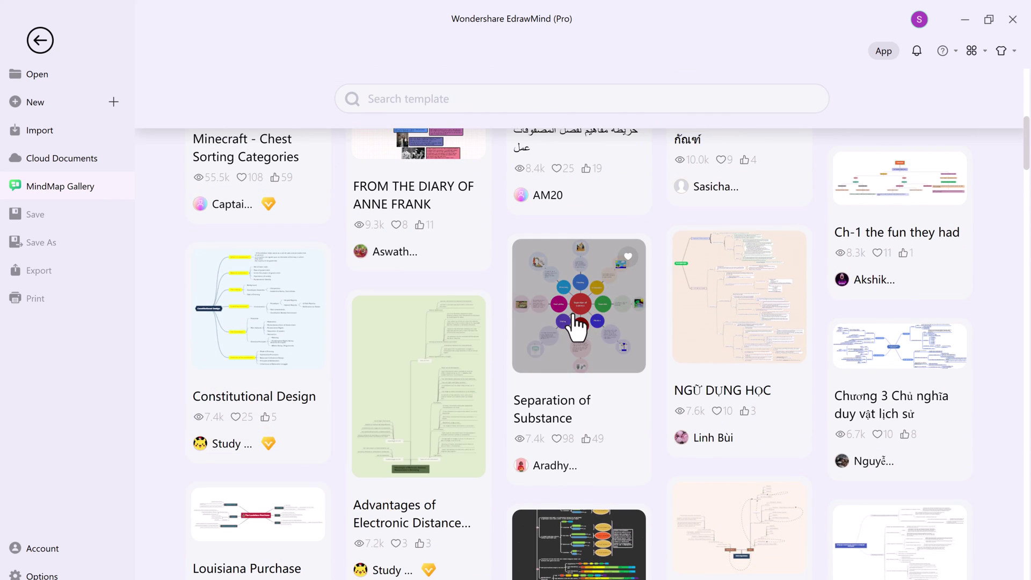
scroll(578, 325, down, 7)
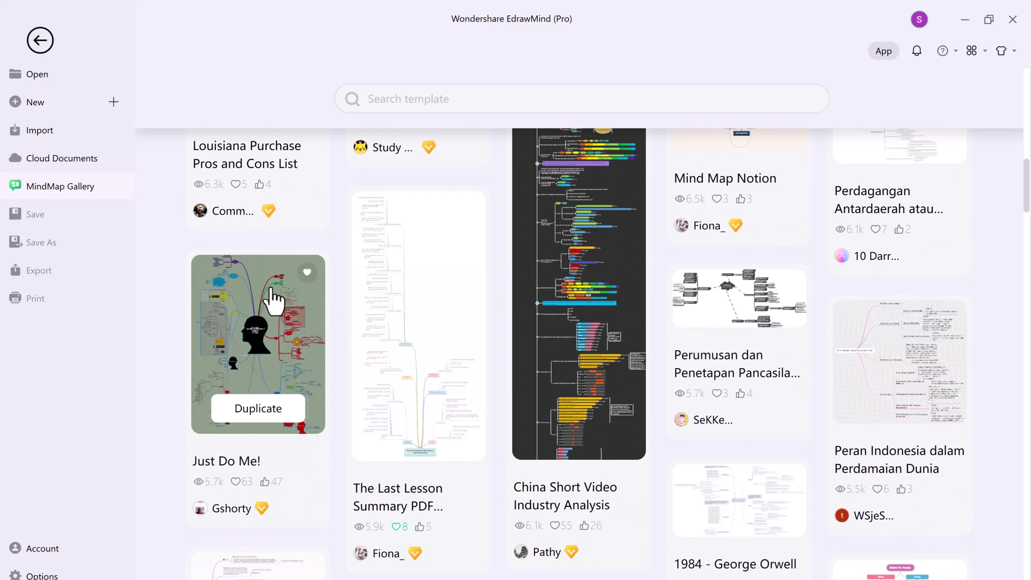
scroll(700, 317, down, 8)
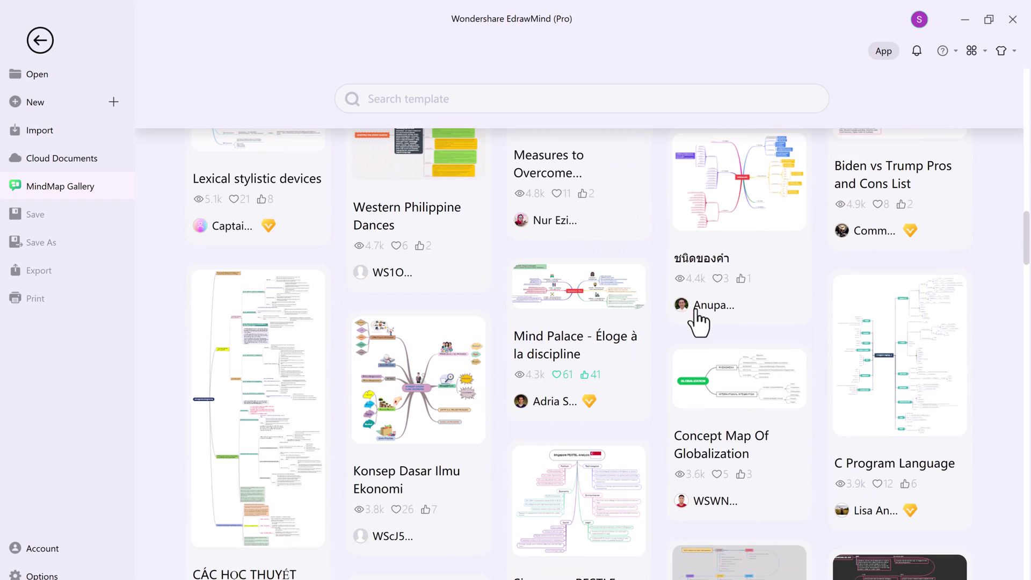
scroll(698, 323, down, 8)
scroll(698, 322, down, 15)
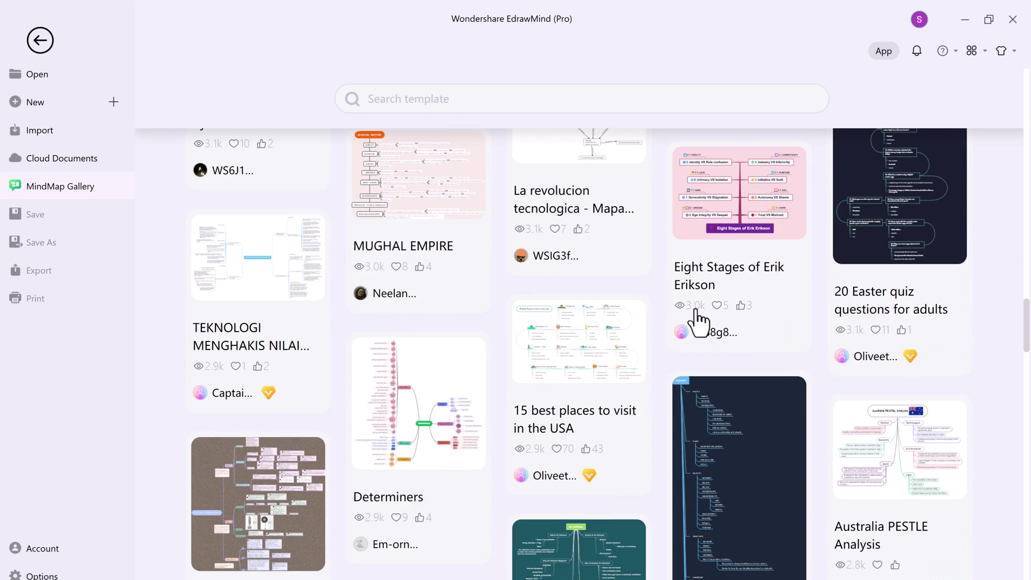
scroll(698, 322, down, 6)
scroll(698, 317, down, 6)
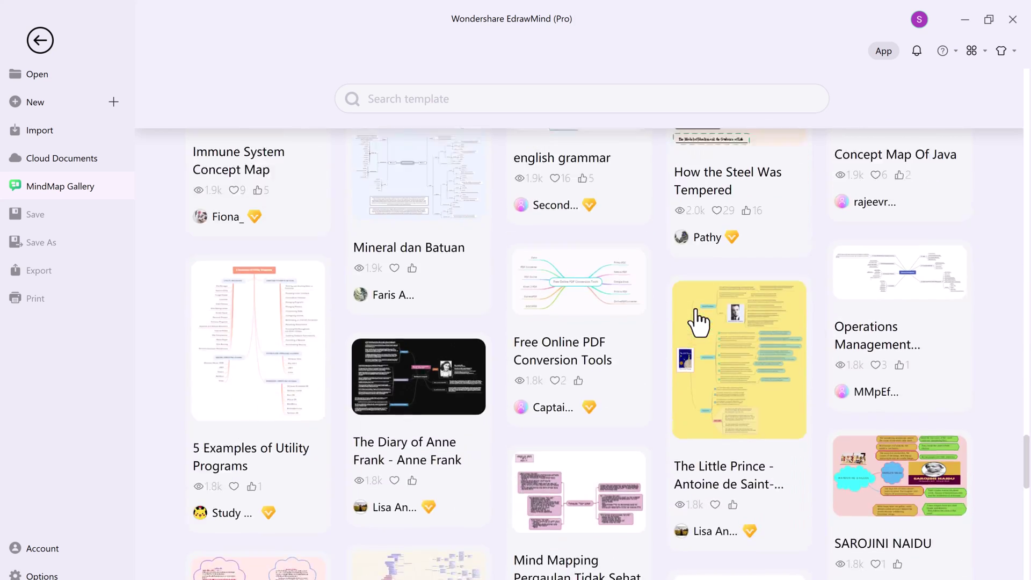
scroll(698, 323, down, 8)
scroll(698, 322, down, 9)
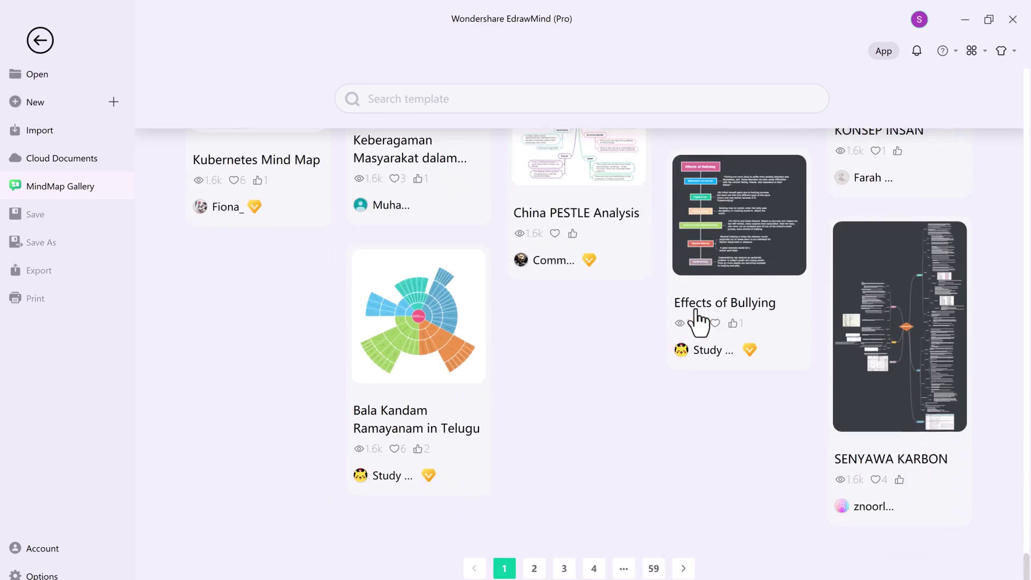
Step: Filter the gallery to the Educación category
scroll(698, 323, up, 20)
scroll(699, 322, up, 20)
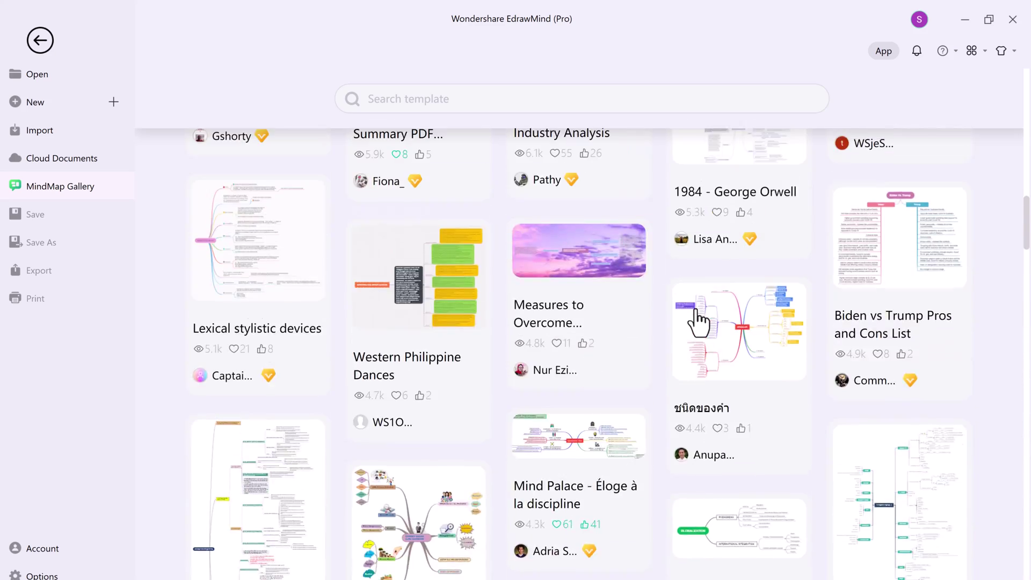
scroll(699, 321, up, 5)
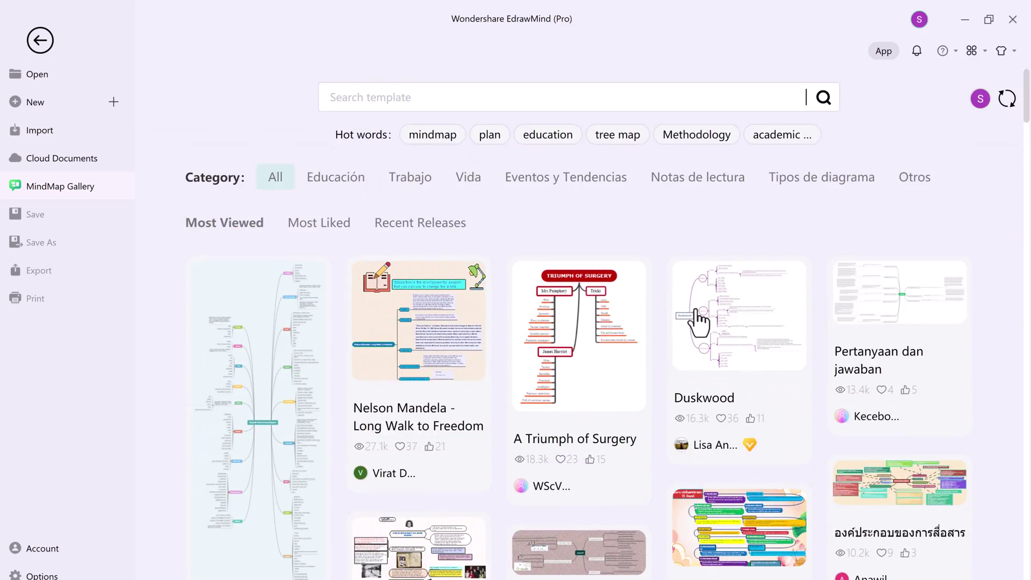
click(349, 190)
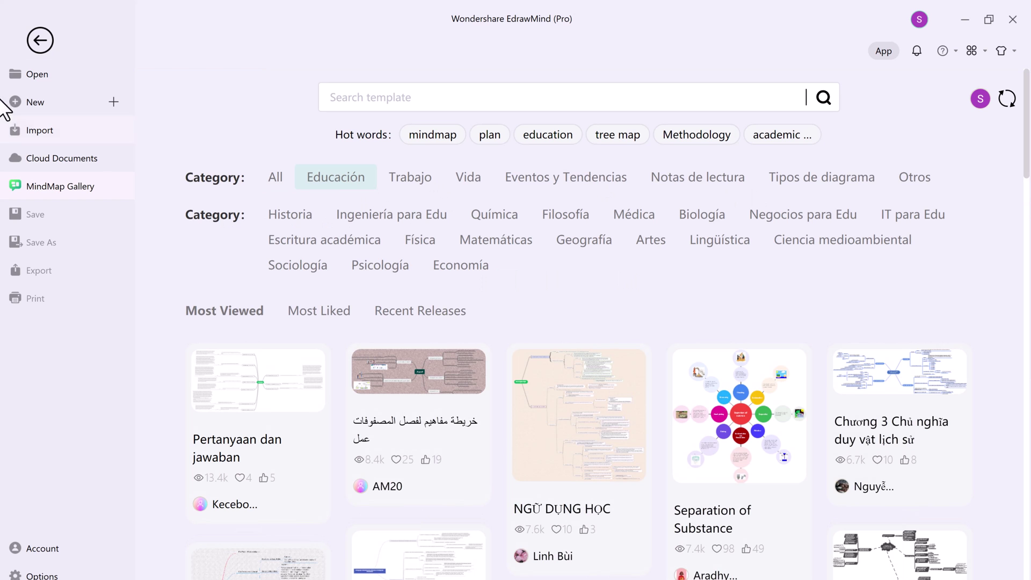
Step: Go back to the New page and open the Resume example mind map
click(43, 101)
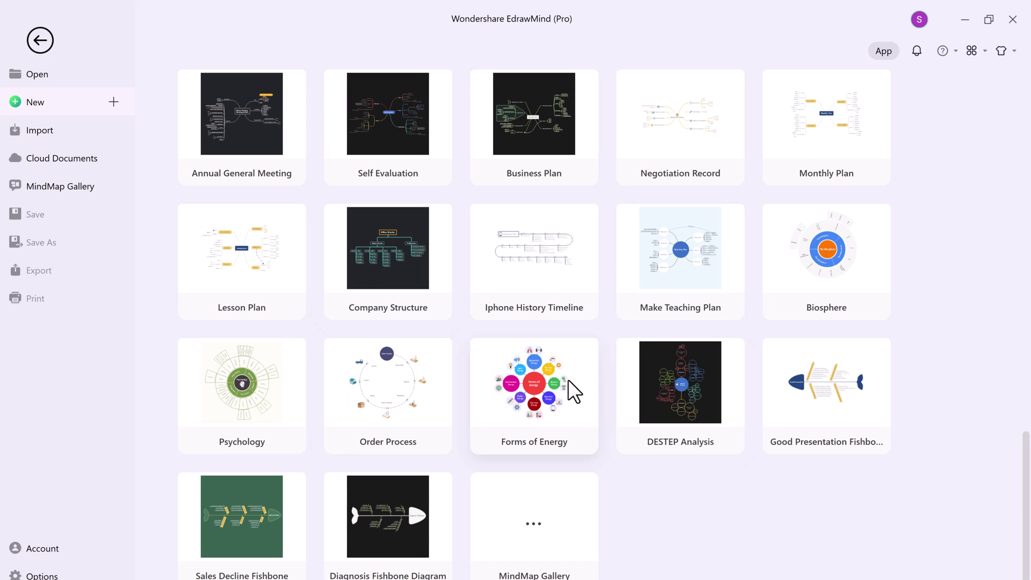
scroll(568, 380, up, 8)
scroll(568, 381, up, 4)
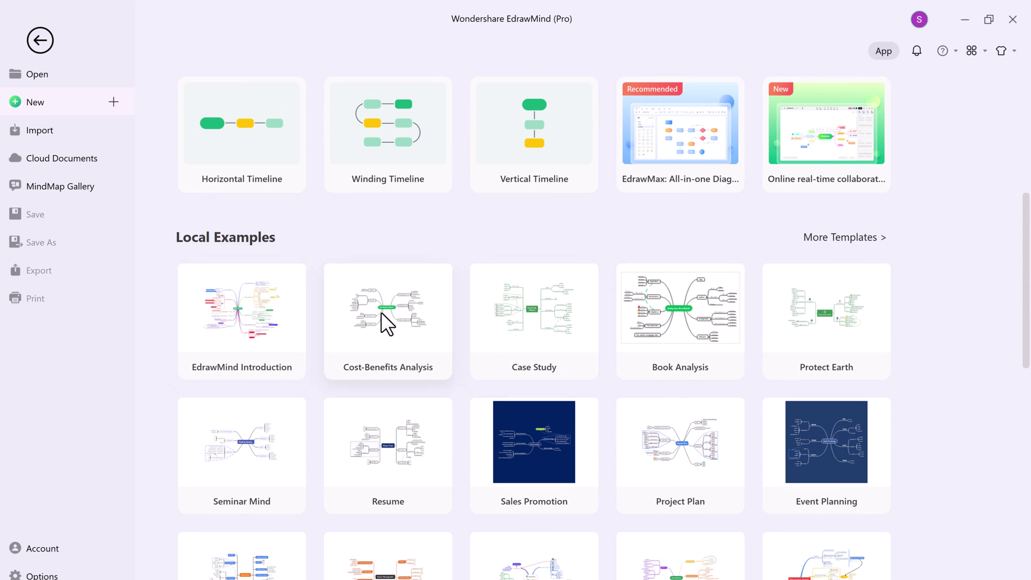
scroll(581, 403, down, 1)
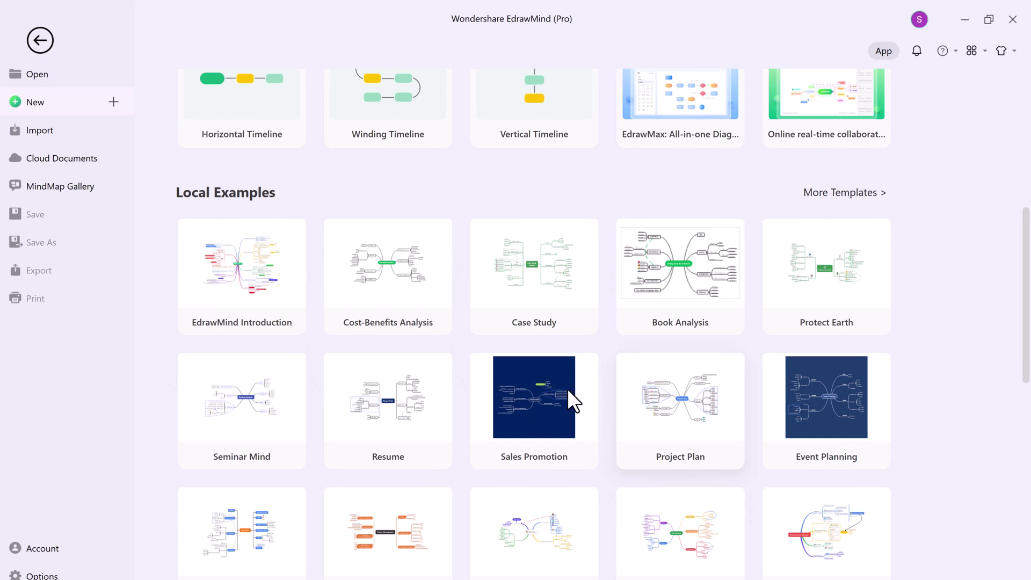
click(398, 411)
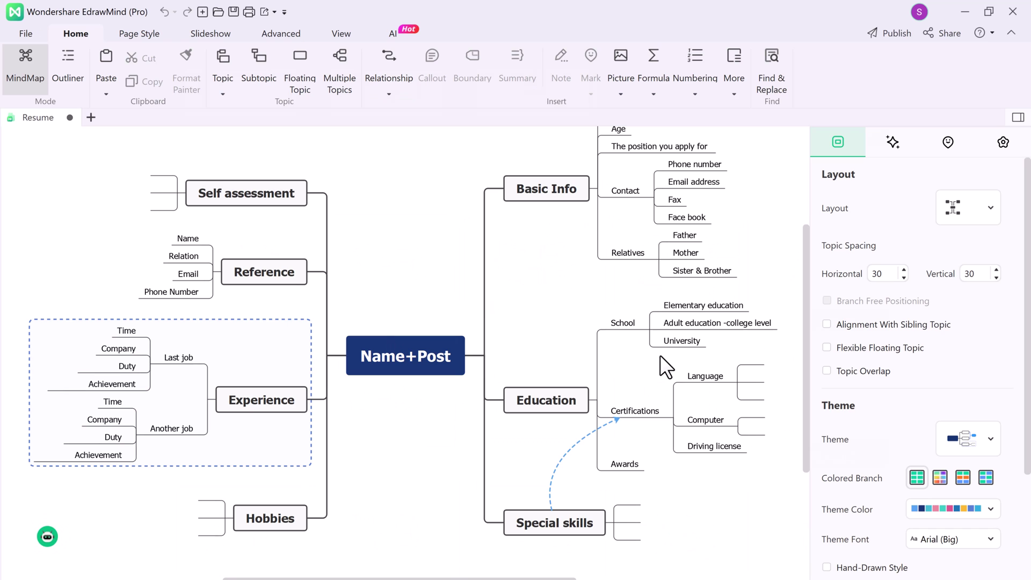
Step: Close the Resume map without saving it
scroll(714, 345, up, 3)
scroll(713, 345, down, 3)
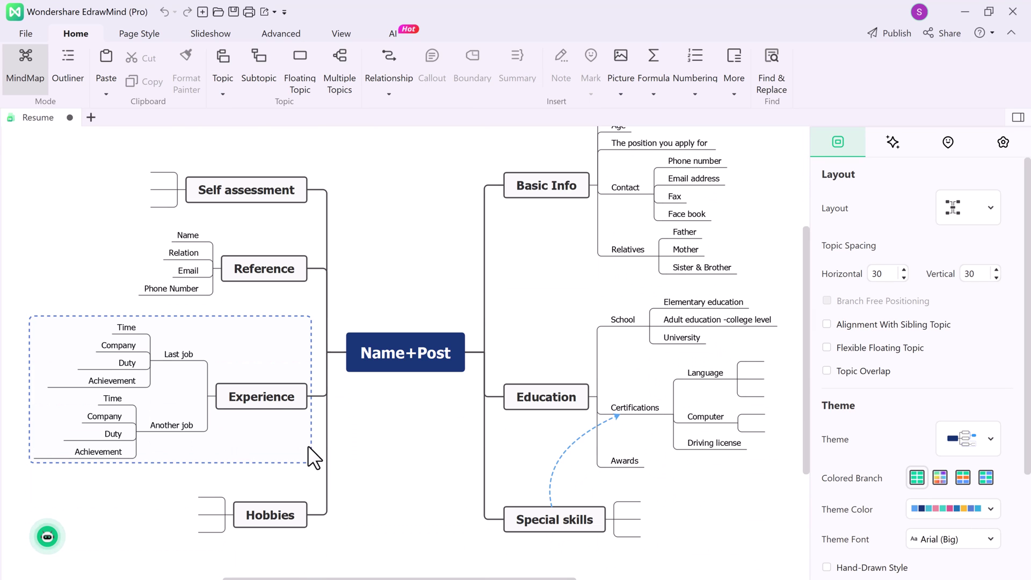
click(71, 118)
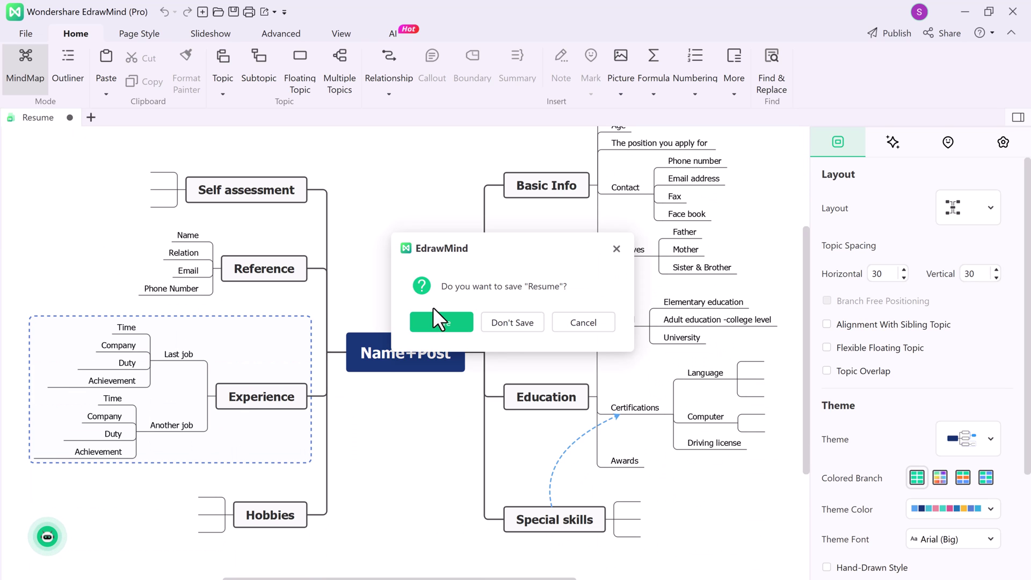
click(502, 321)
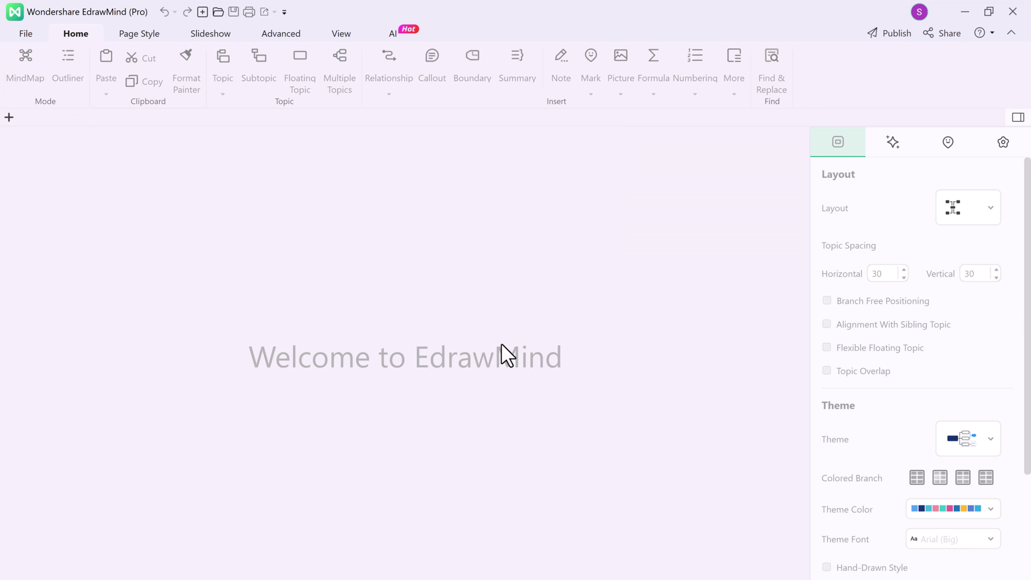
Step: Return to the New page and browse the blank templates and local examples
click(28, 31)
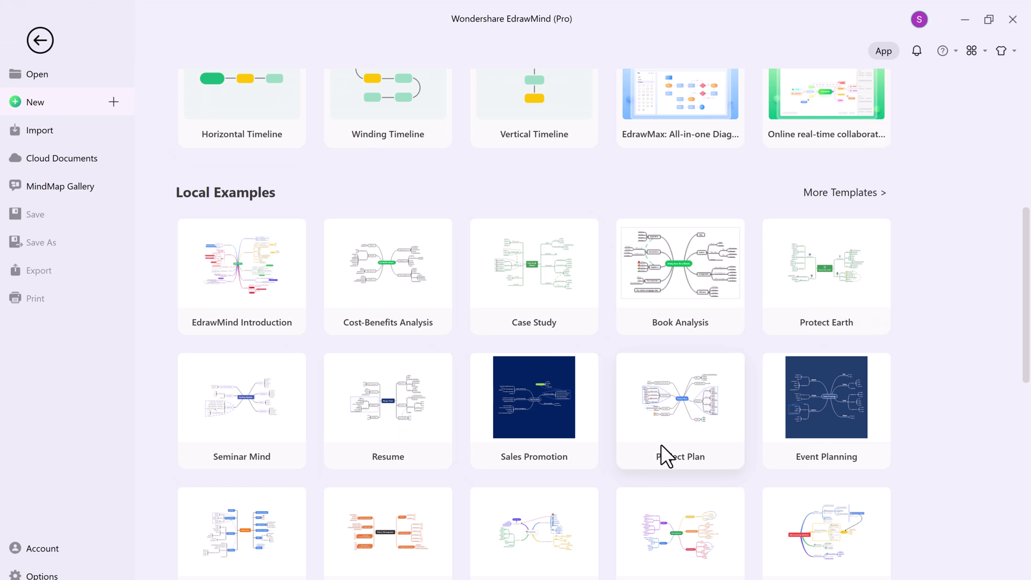
scroll(662, 443, down, 1)
scroll(693, 461, up, 4)
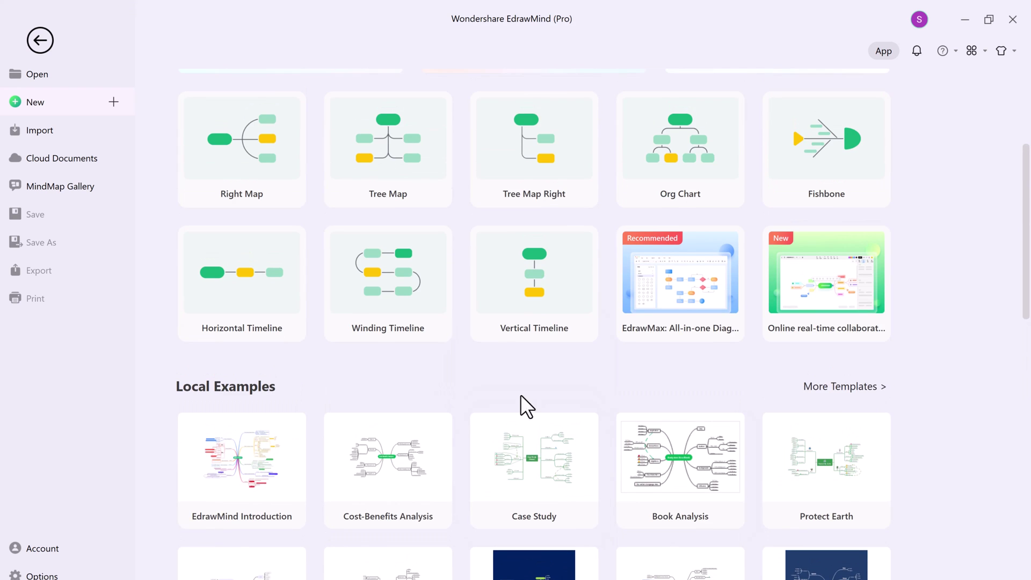
scroll(511, 393, up, 1)
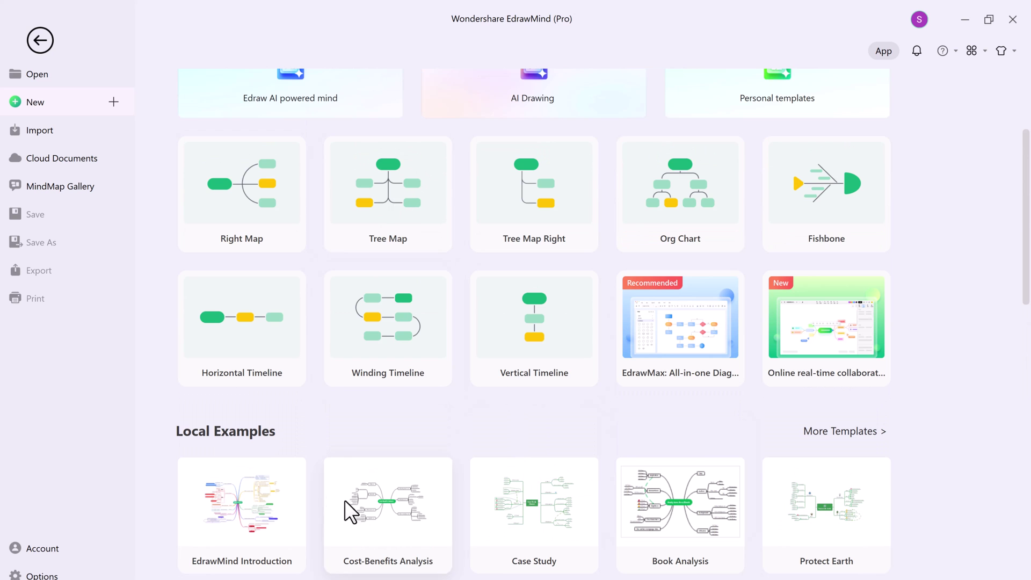
scroll(568, 440, down, 10)
scroll(562, 435, down, 4)
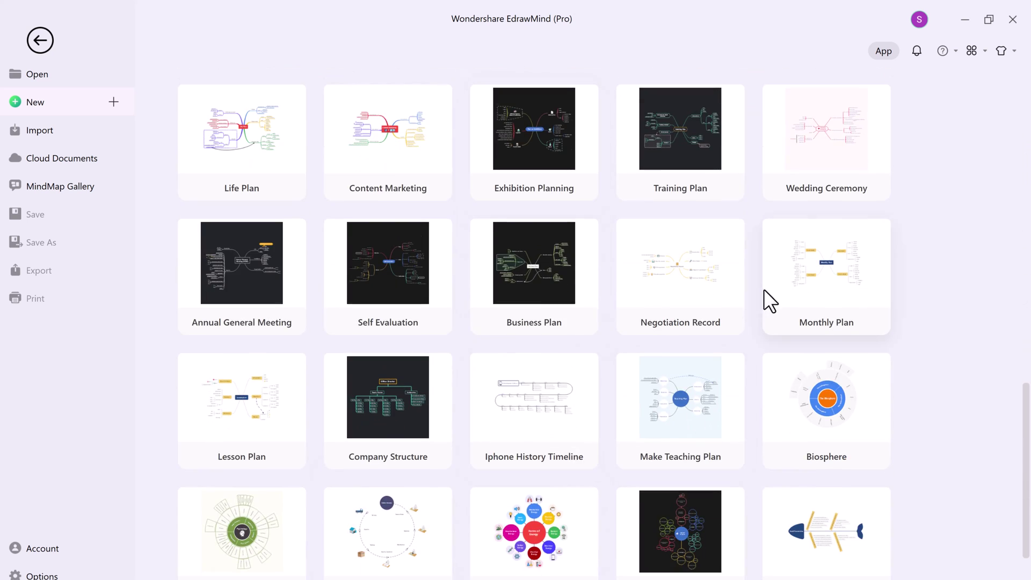
scroll(491, 355, up, 14)
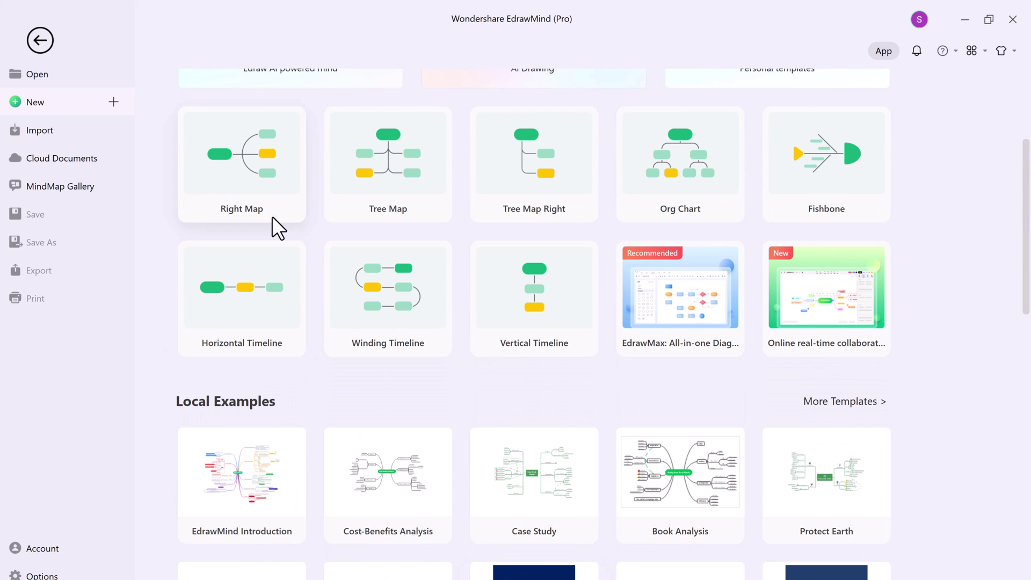
Step: Create a new Tree Map and rename its central topic to 'Business Marketing'
click(396, 165)
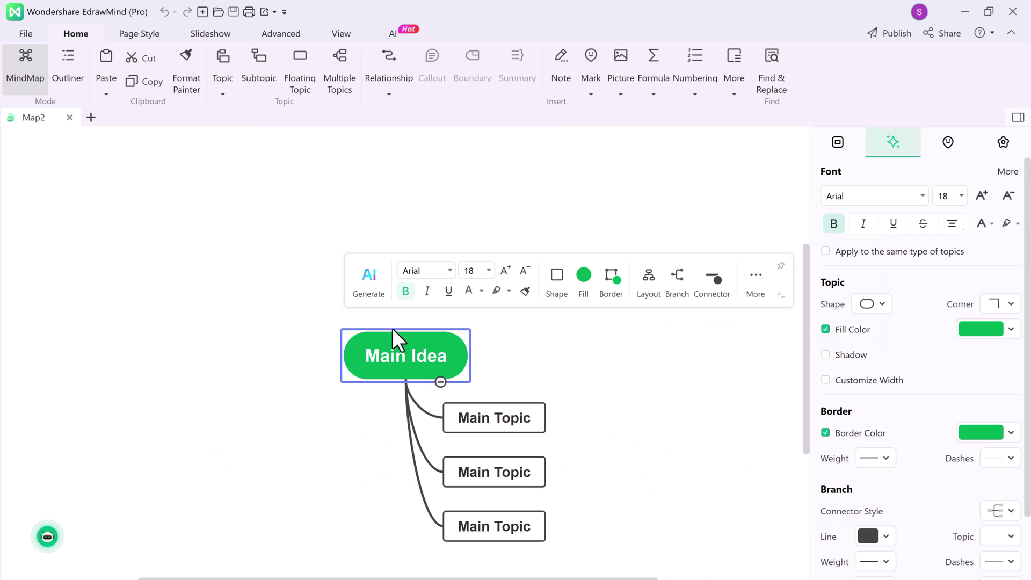
double_click(399, 357)
triple_click(399, 357)
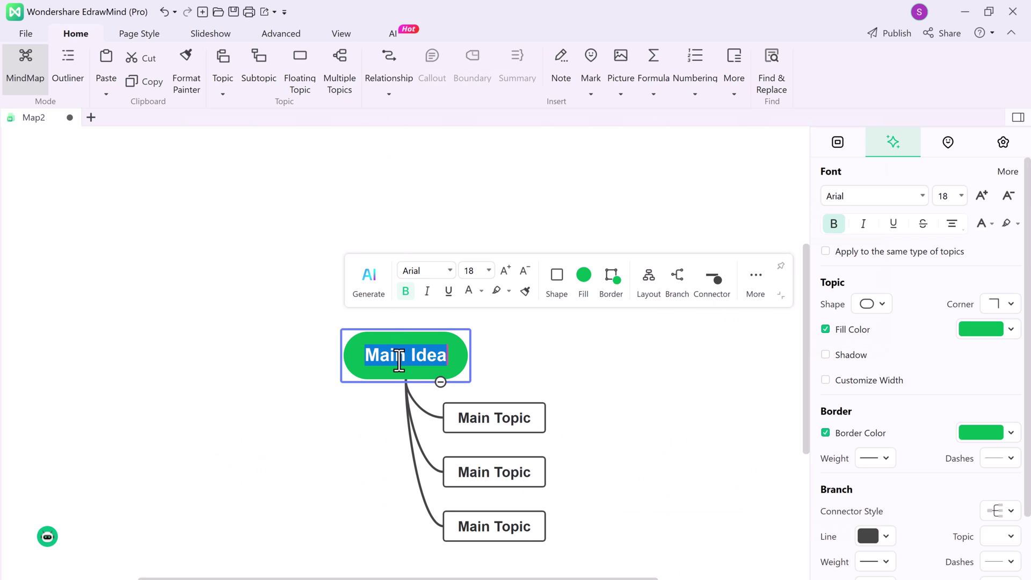
text(Bu)
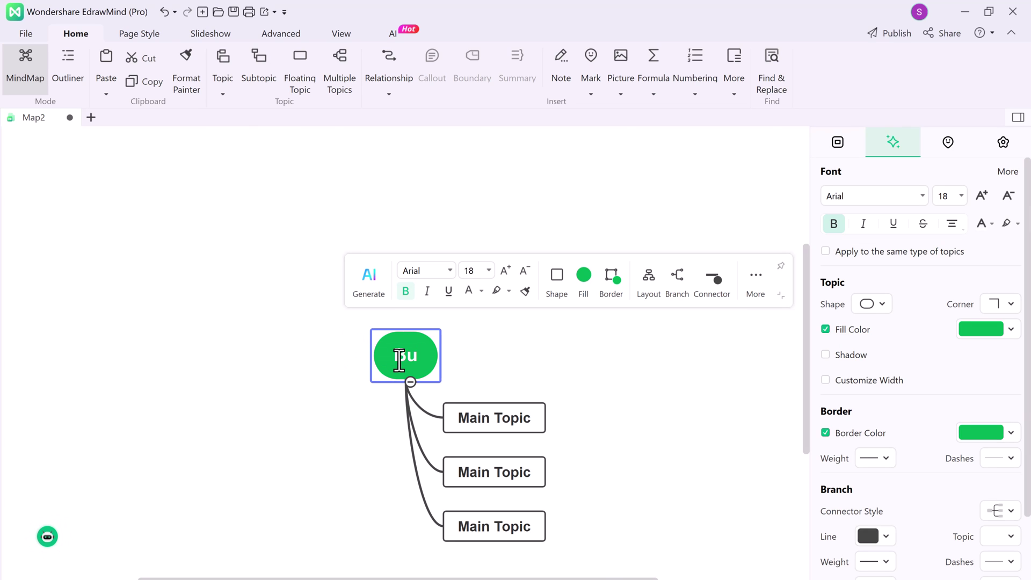
text(siness Ma)
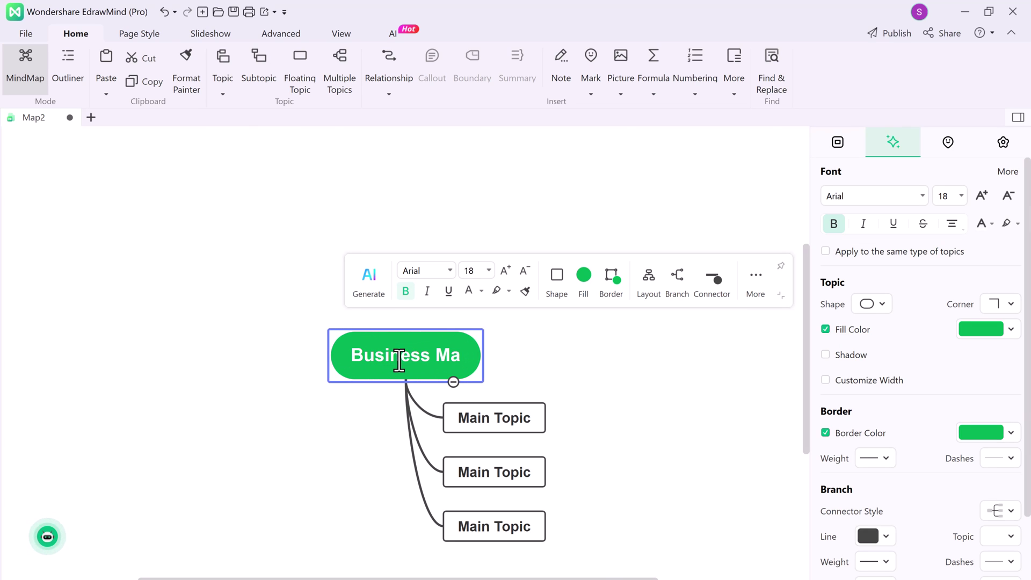
text(rketing)
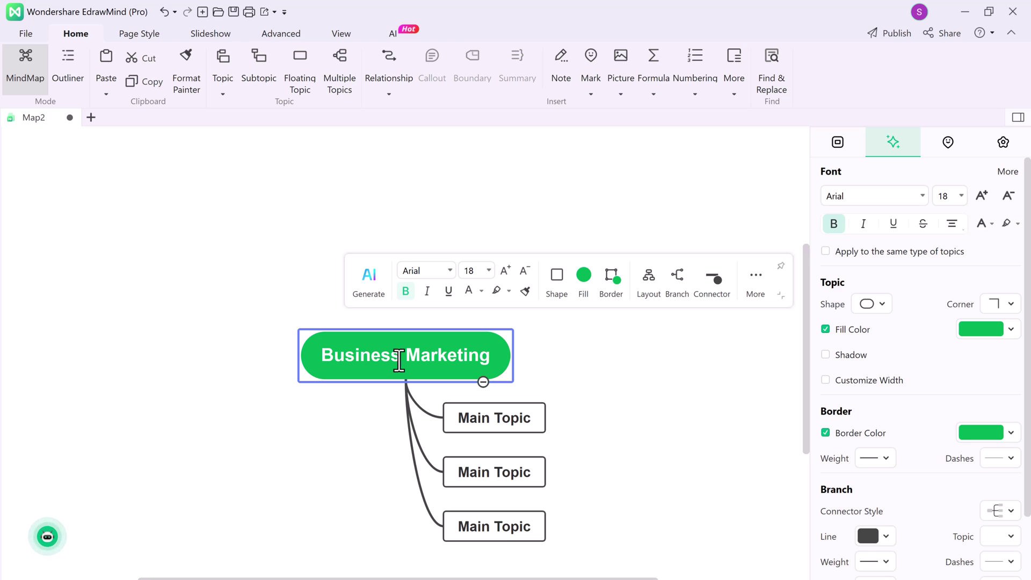
click(505, 398)
Step: Generate the full Business Marketing mind map with AI's one-click mind map
click(406, 351)
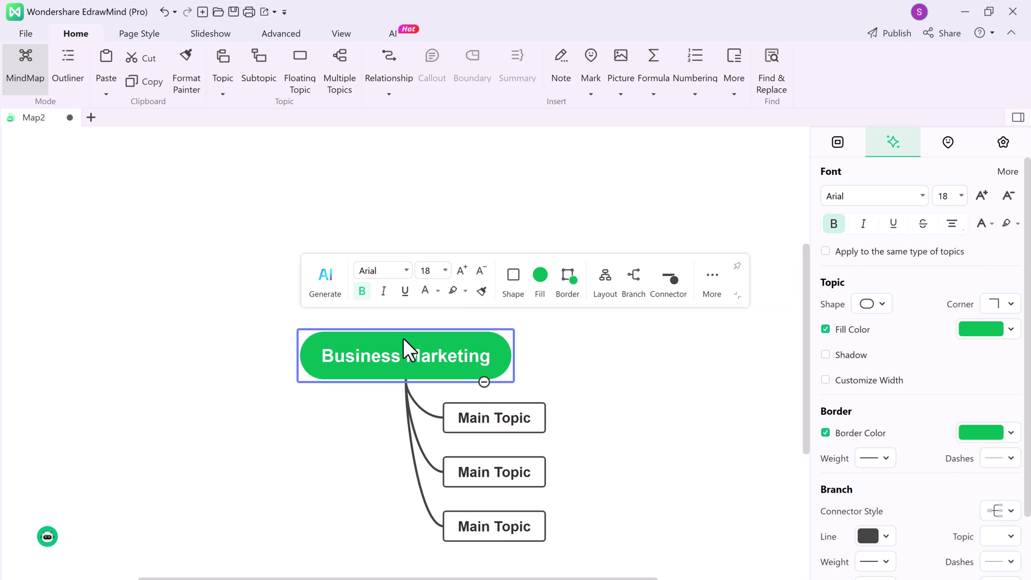
click(325, 279)
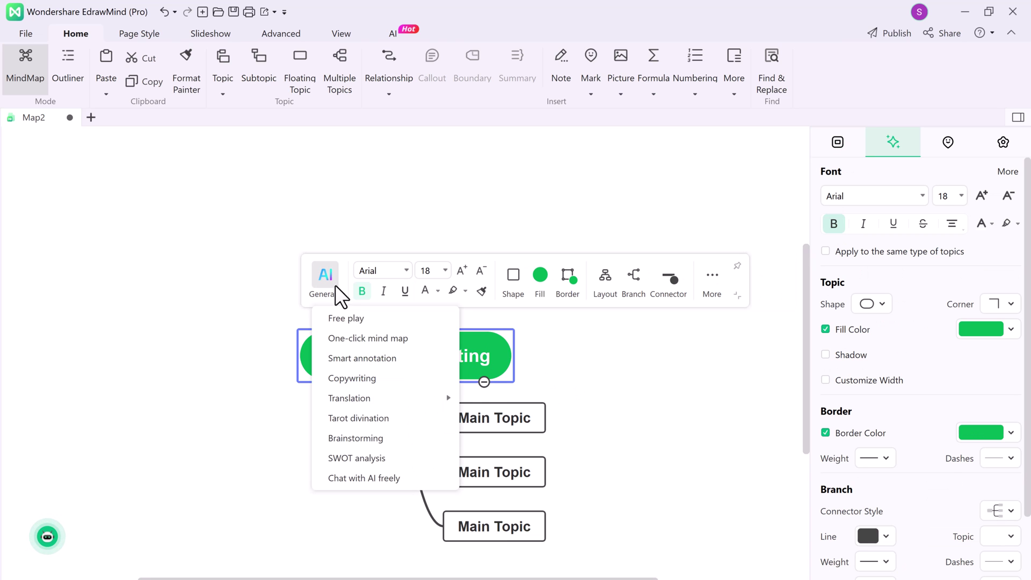
click(423, 337)
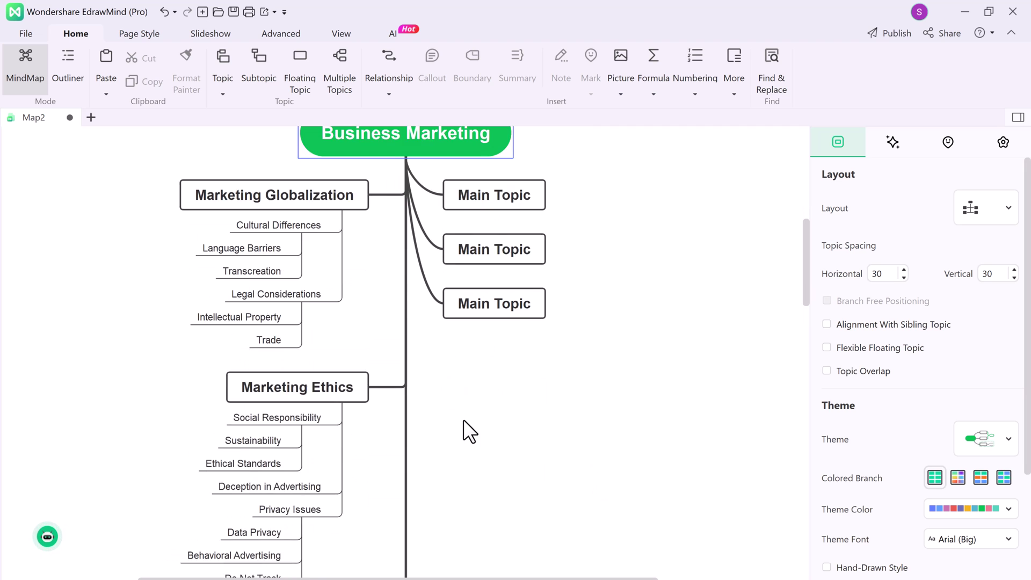
scroll(360, 347, down, 15)
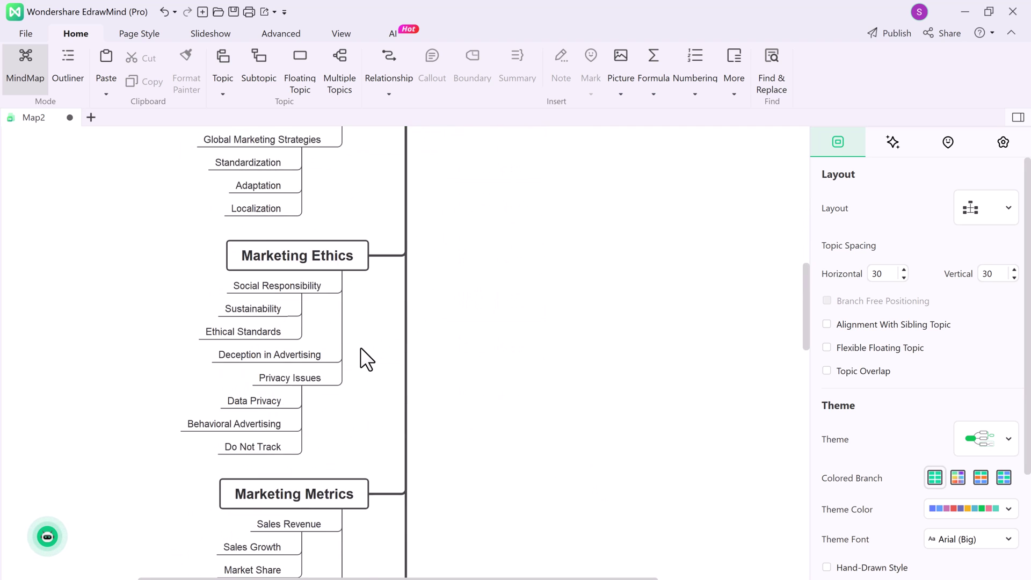
scroll(360, 347, down, 8)
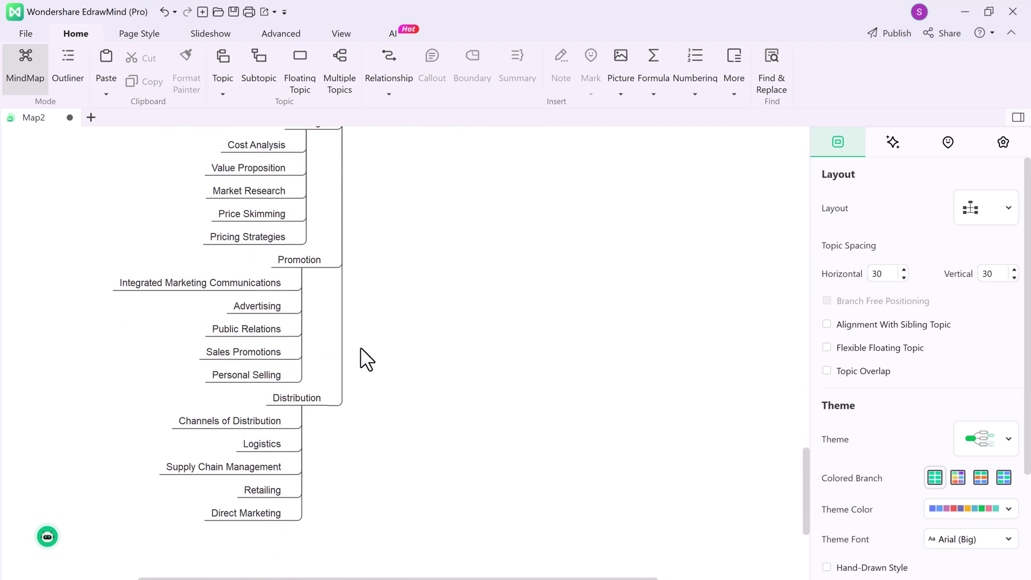
scroll(360, 347, up, 20)
scroll(360, 347, down, 4)
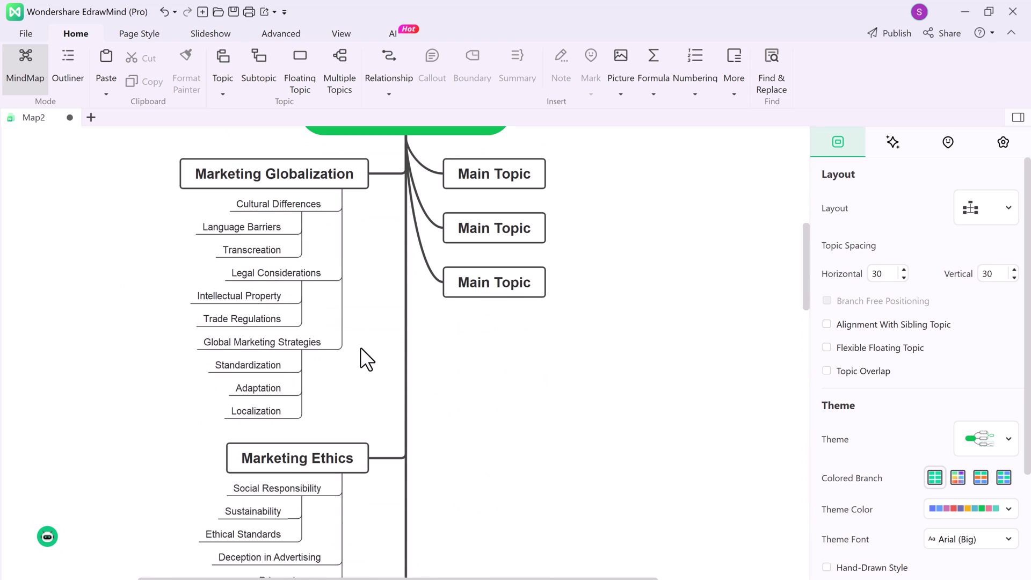
scroll(359, 347, up, 2)
scroll(360, 347, down, 1)
Step: Give the Business Marketing topic the Arial Rounded MT Bold font and a red fill
click(401, 174)
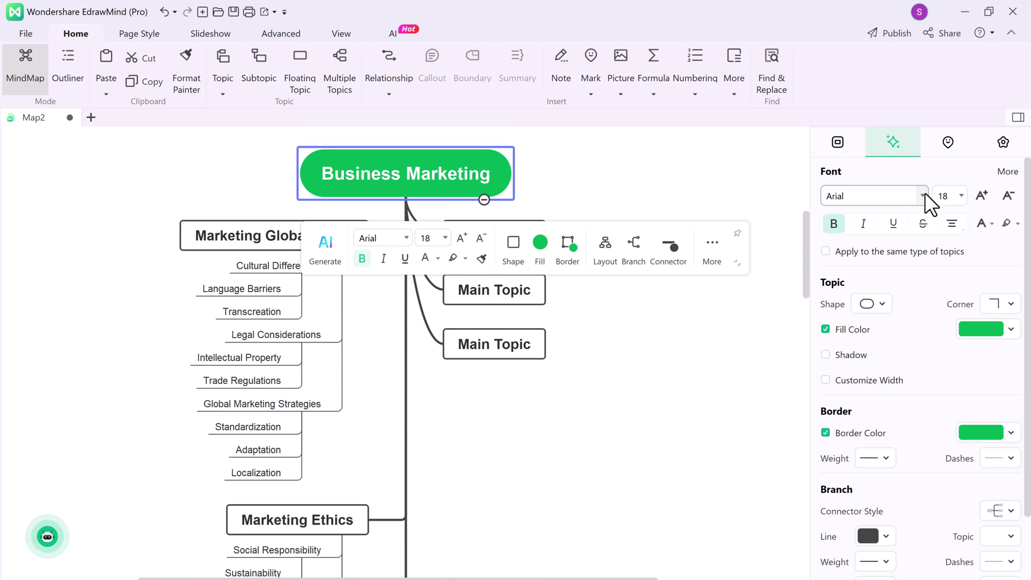
click(996, 328)
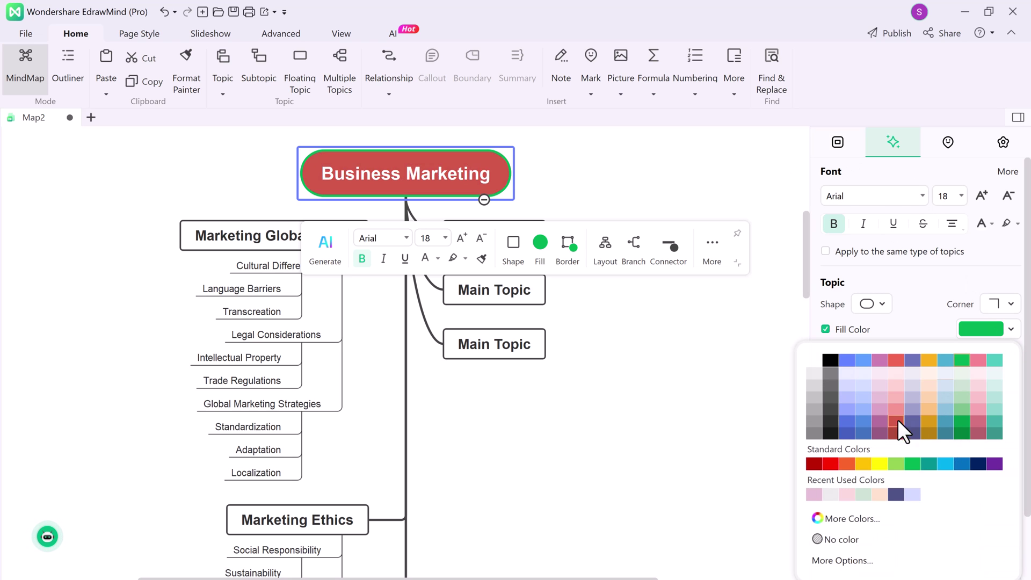
click(884, 390)
click(916, 199)
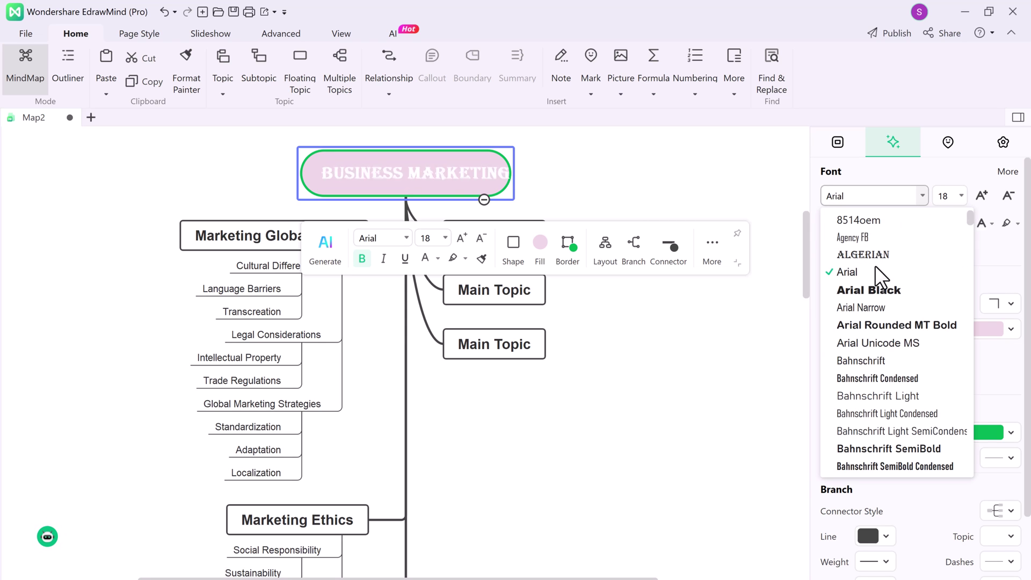
click(878, 326)
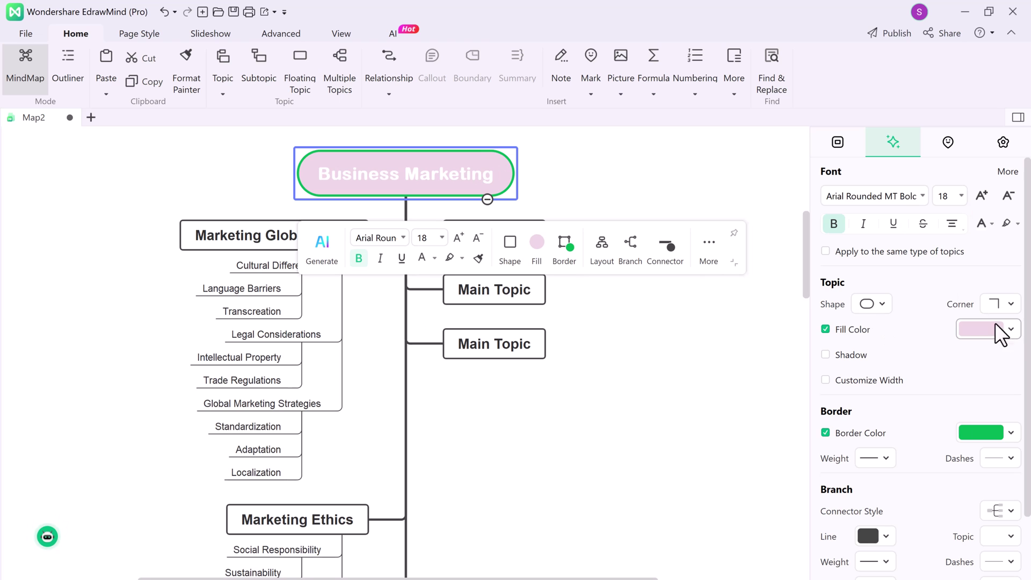
click(1008, 329)
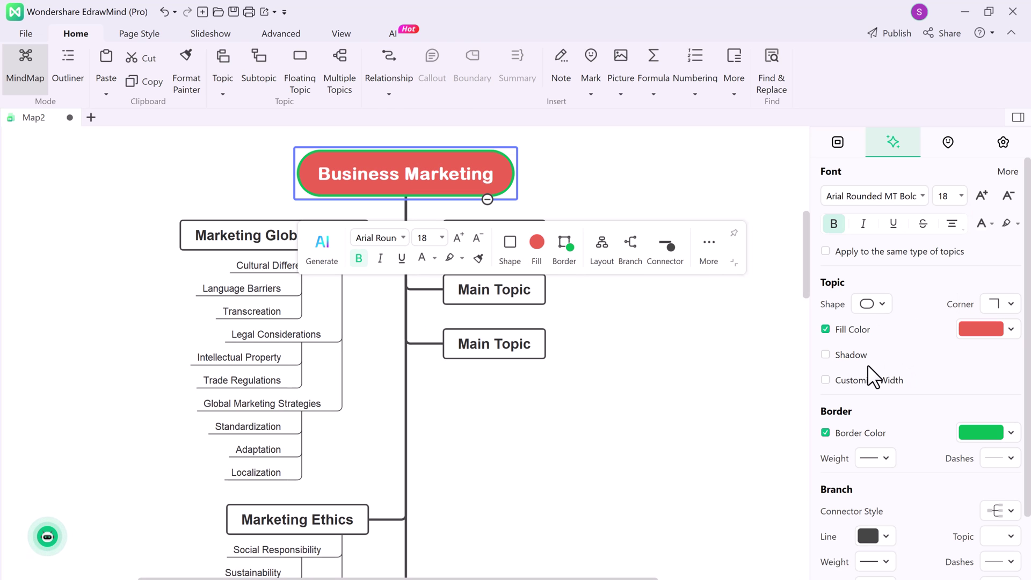
Step: Browse the Mark and Clipart libraries, then return to the layout settings
click(948, 144)
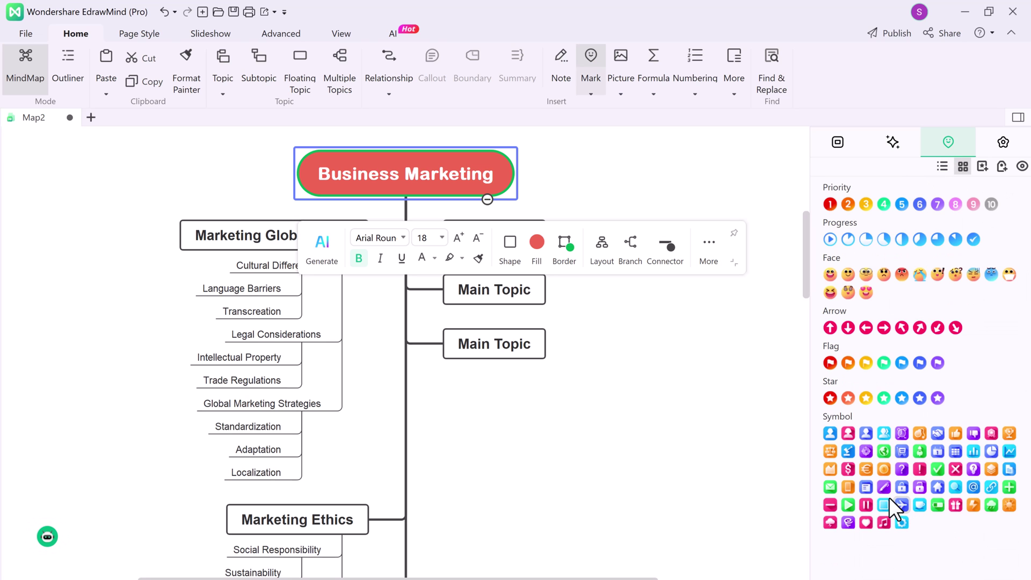
click(1002, 142)
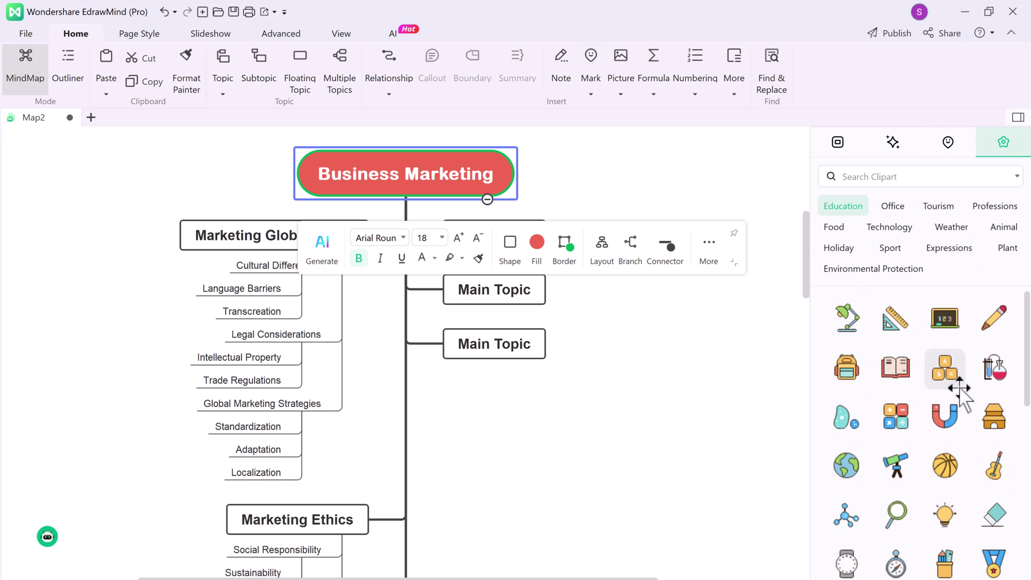
scroll(927, 382, down, 10)
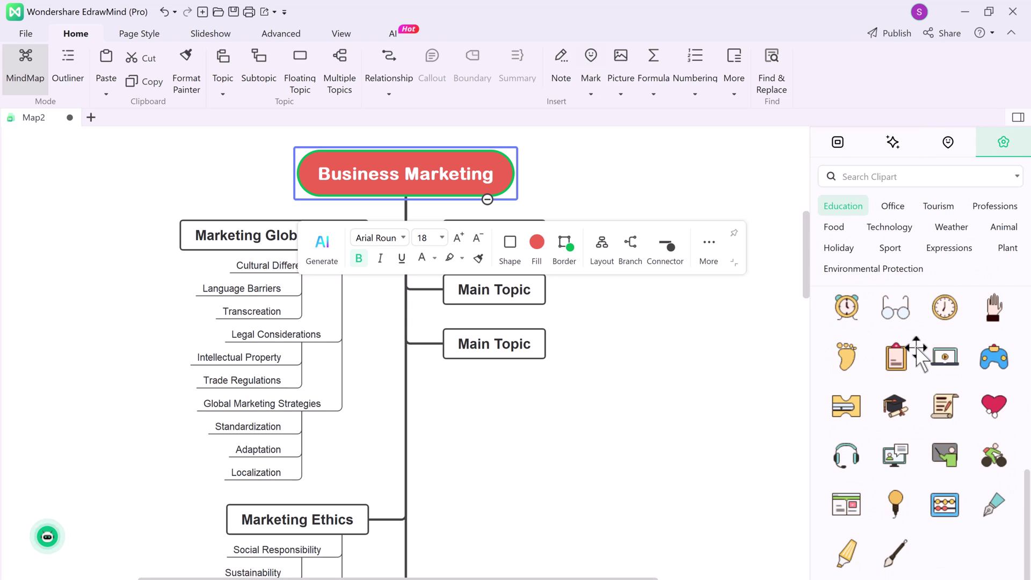
click(840, 145)
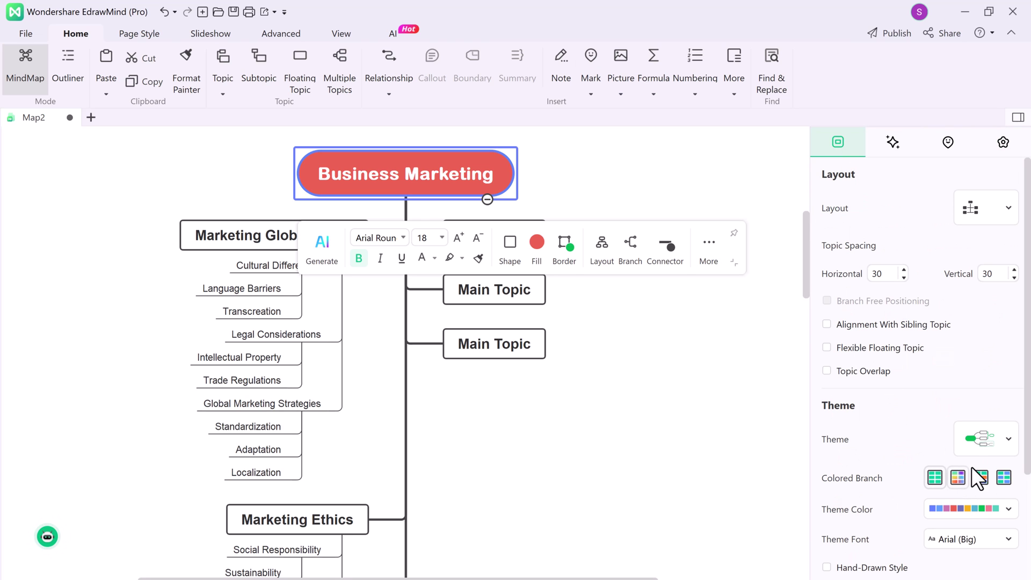
Step: Apply the red-centred light theme fully to the map, replacing the custom styling
click(994, 446)
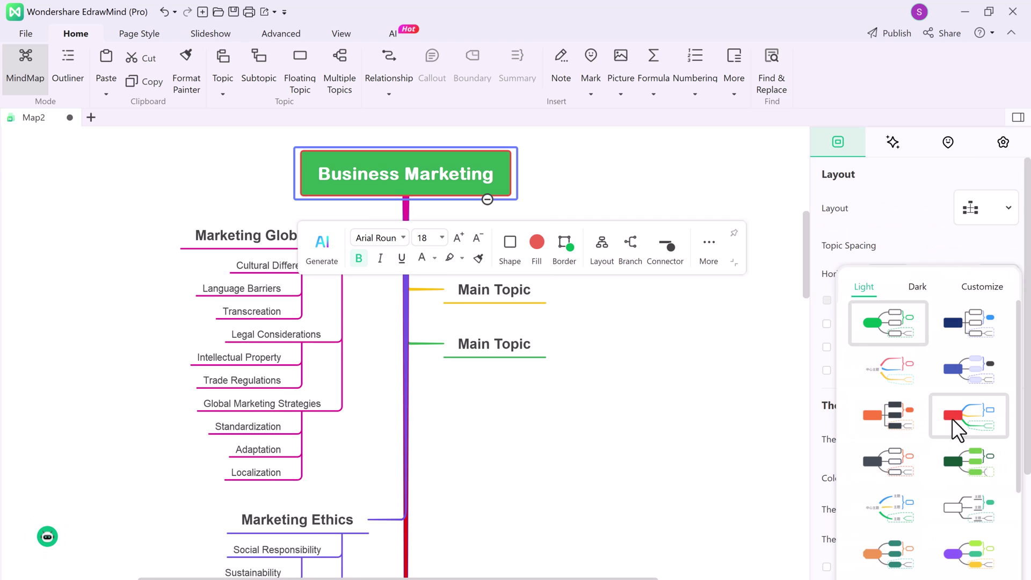
click(920, 372)
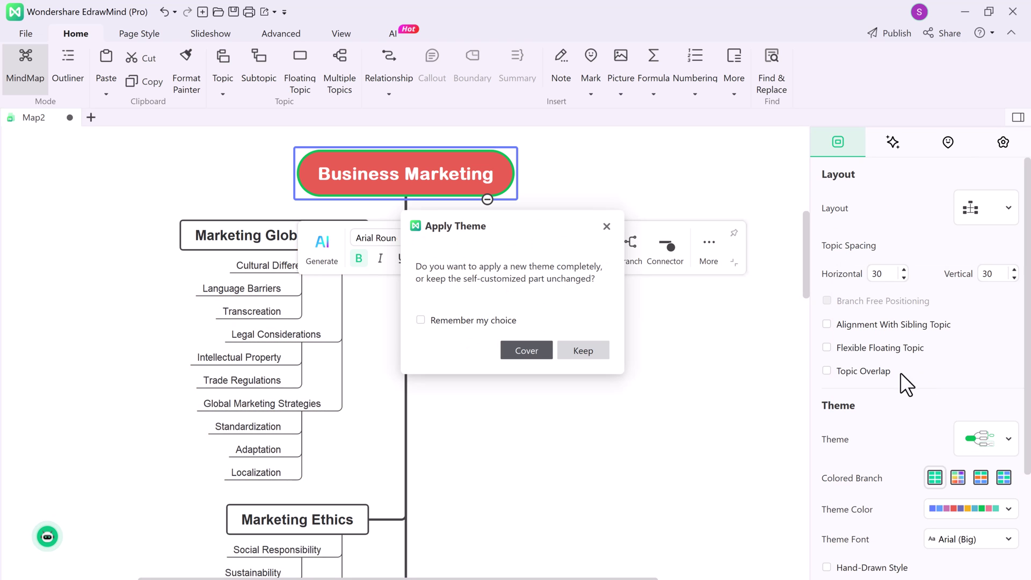
click(530, 350)
click(584, 385)
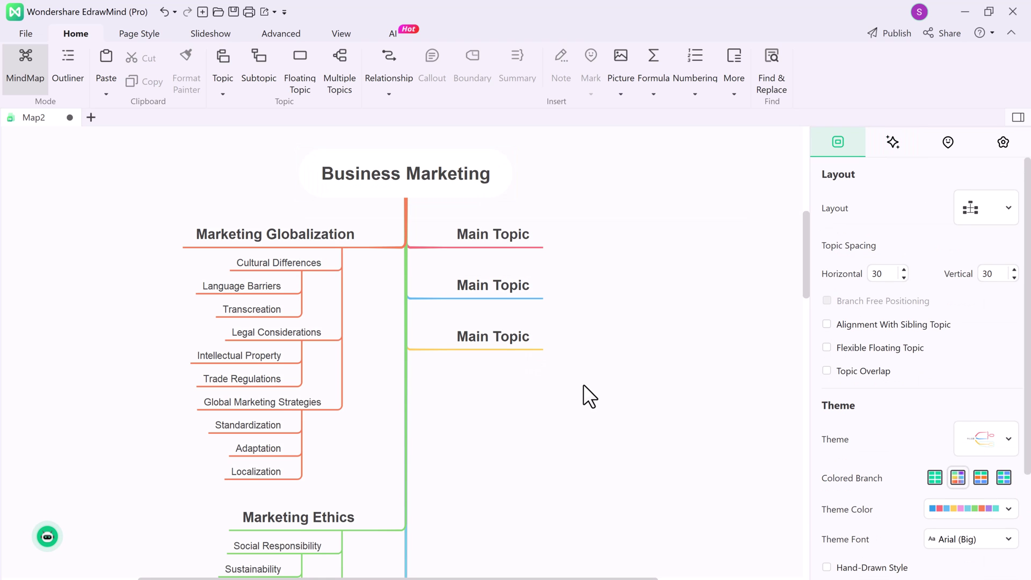
scroll(430, 242, down, 4)
scroll(443, 247, up, 4)
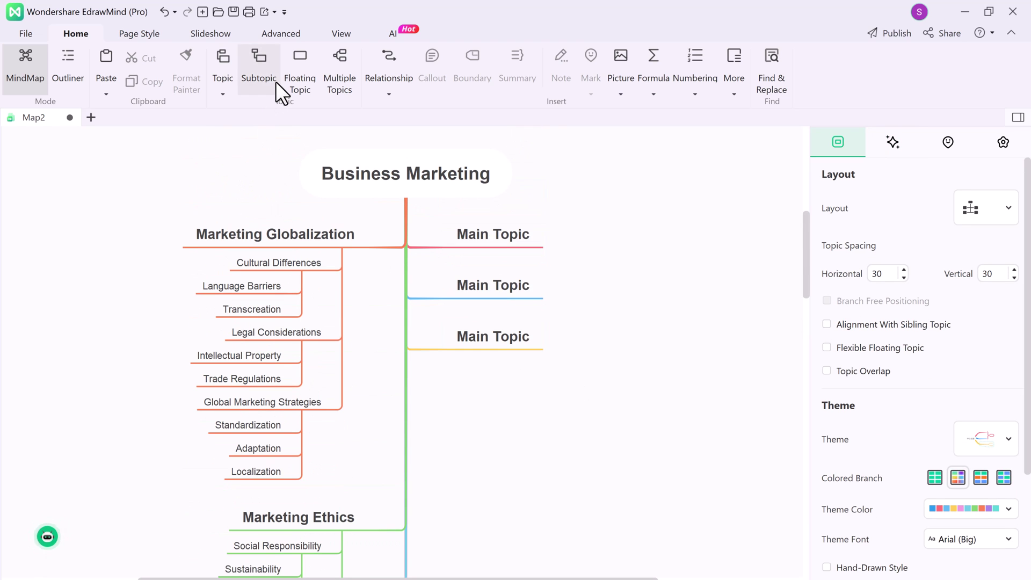
Step: Auto-create slides from the map's topics and preview the Business Marketing slide
click(332, 34)
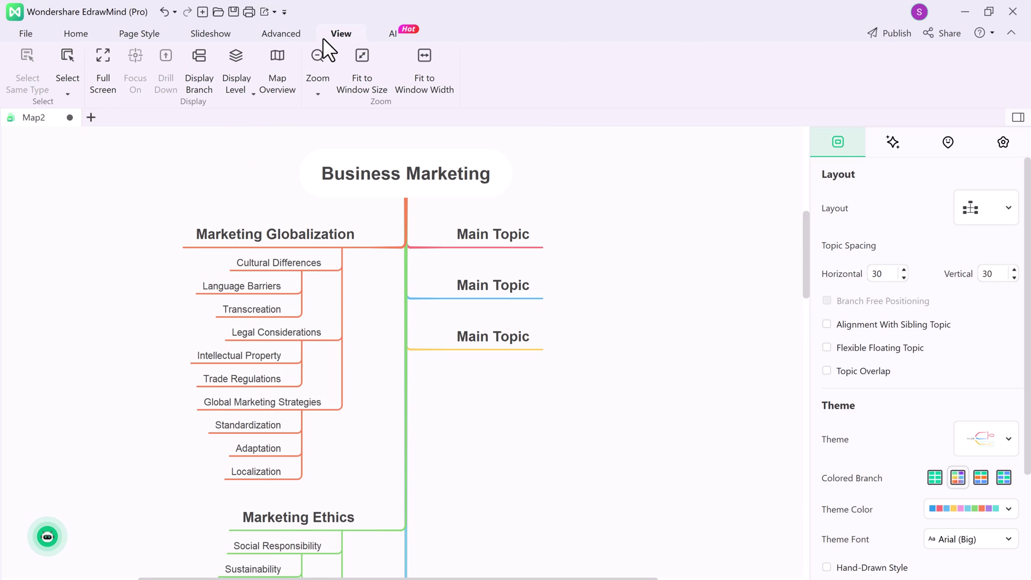
click(208, 32)
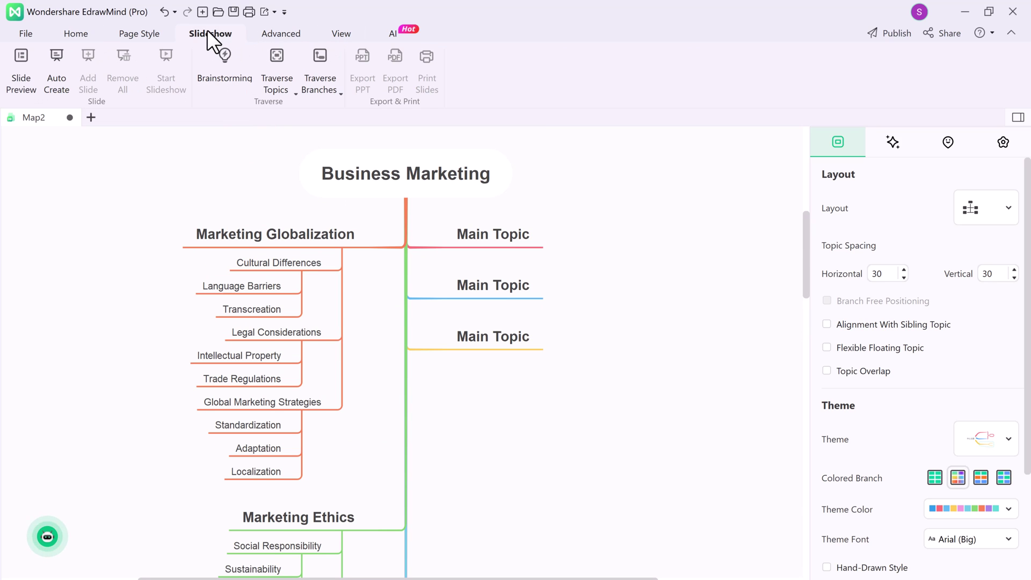
click(21, 70)
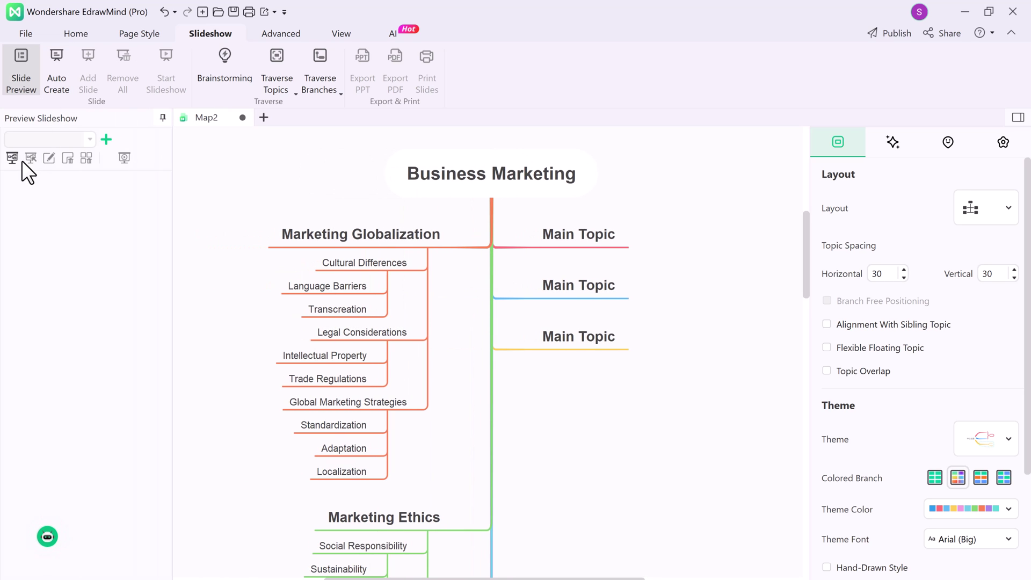
click(13, 158)
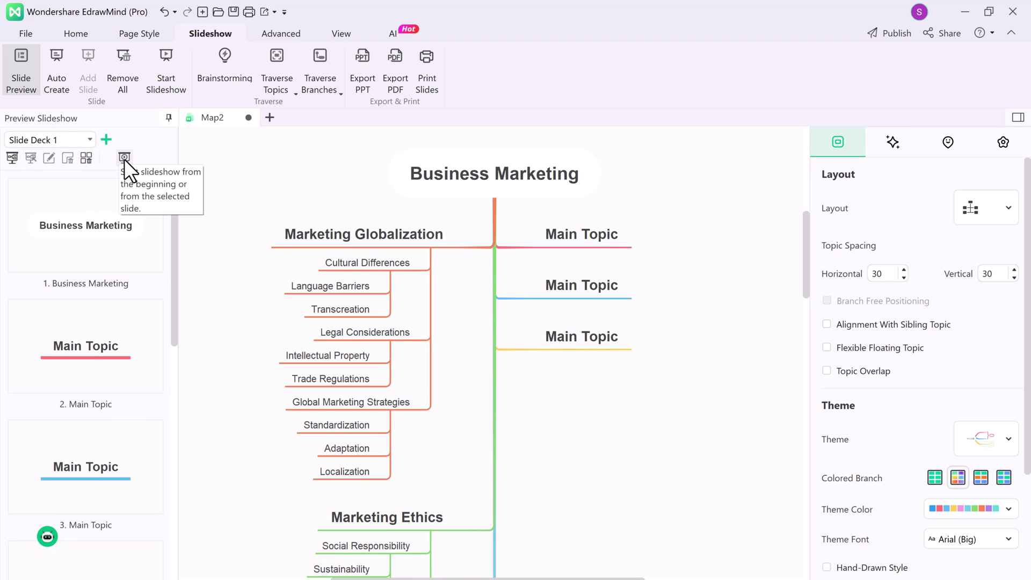
click(91, 223)
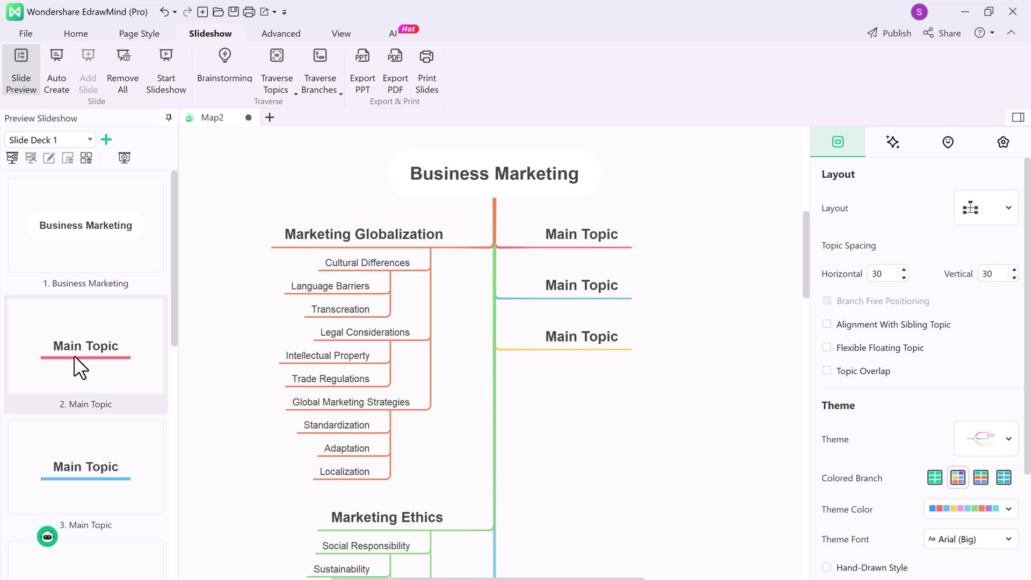
Step: Scroll the map and look through the View and AI toolbars
scroll(450, 283, down, 3)
scroll(449, 284, down, 10)
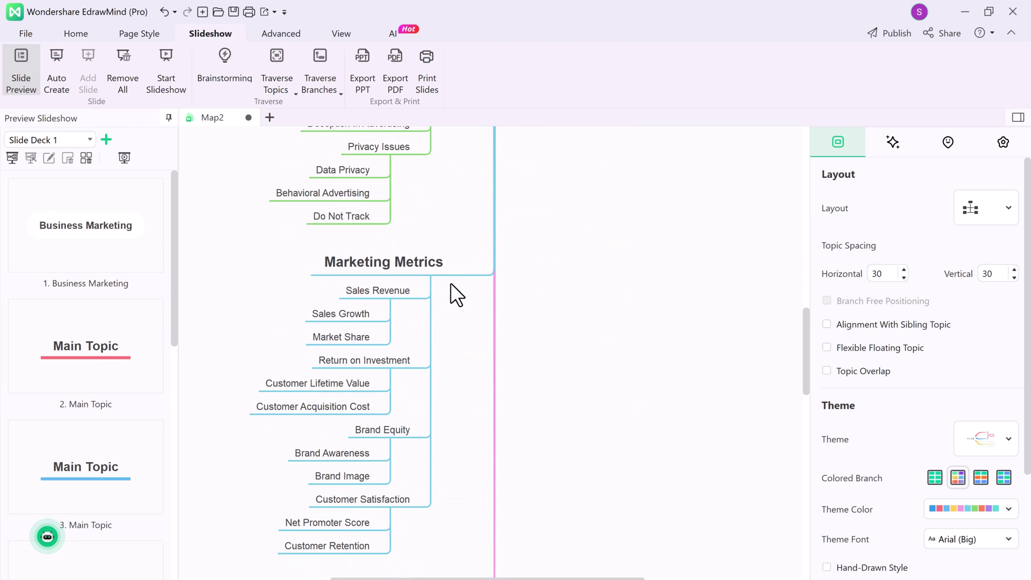
scroll(450, 285, up, 15)
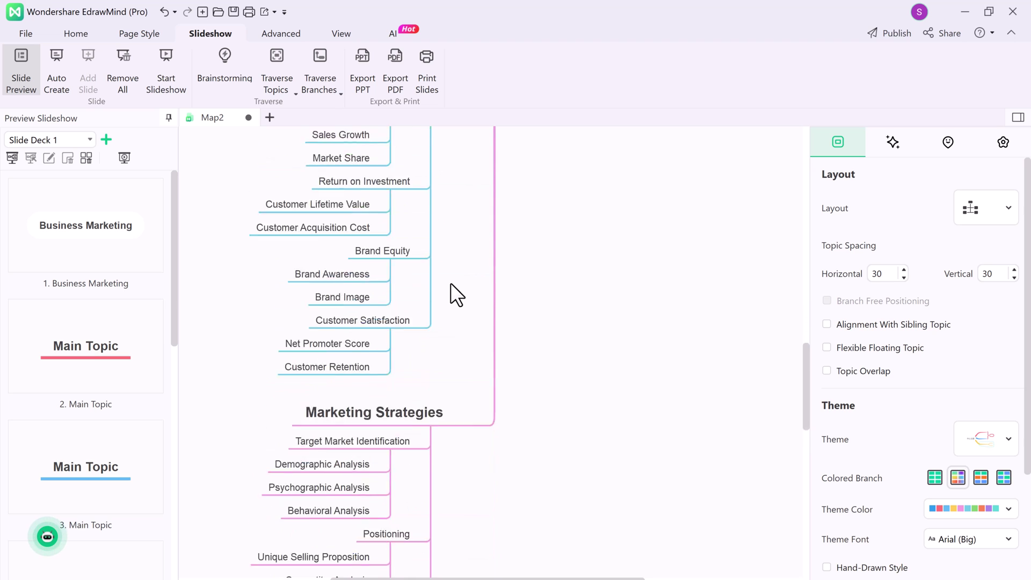
scroll(450, 283, down, 4)
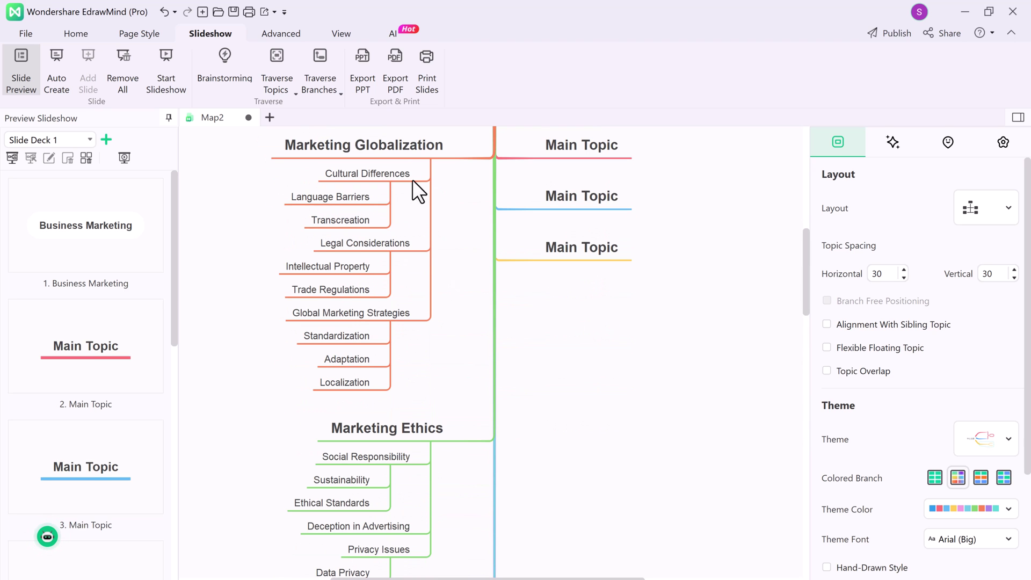
click(342, 33)
click(395, 34)
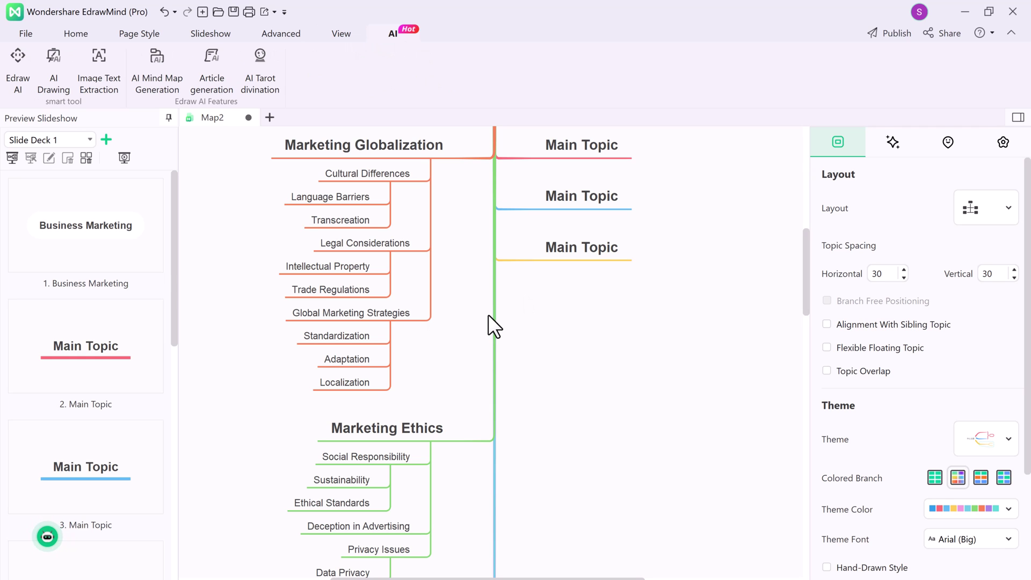
Step: Copy a permanent sharing link for the map and close the Share dialog
click(941, 33)
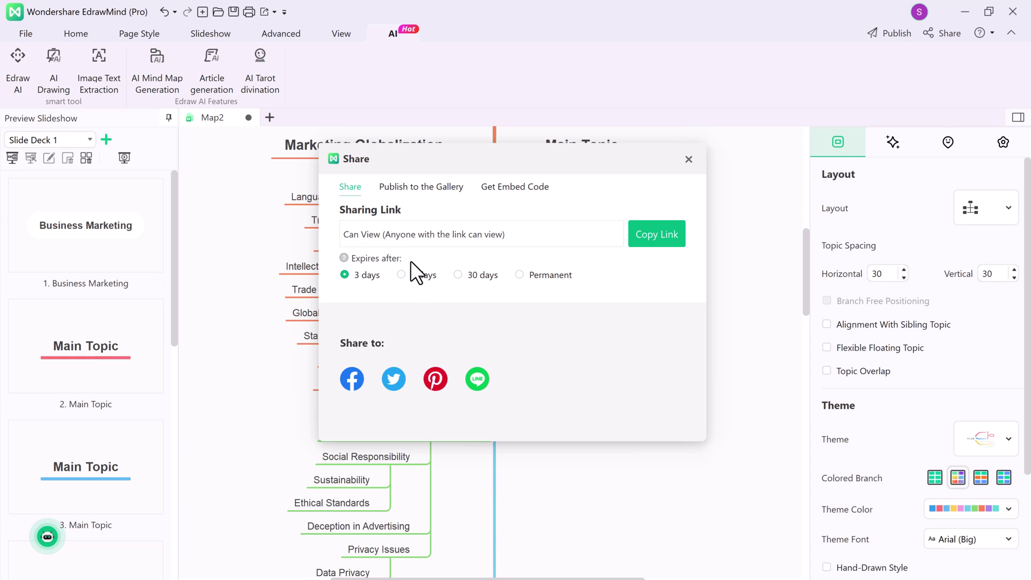
click(470, 275)
click(520, 275)
click(650, 245)
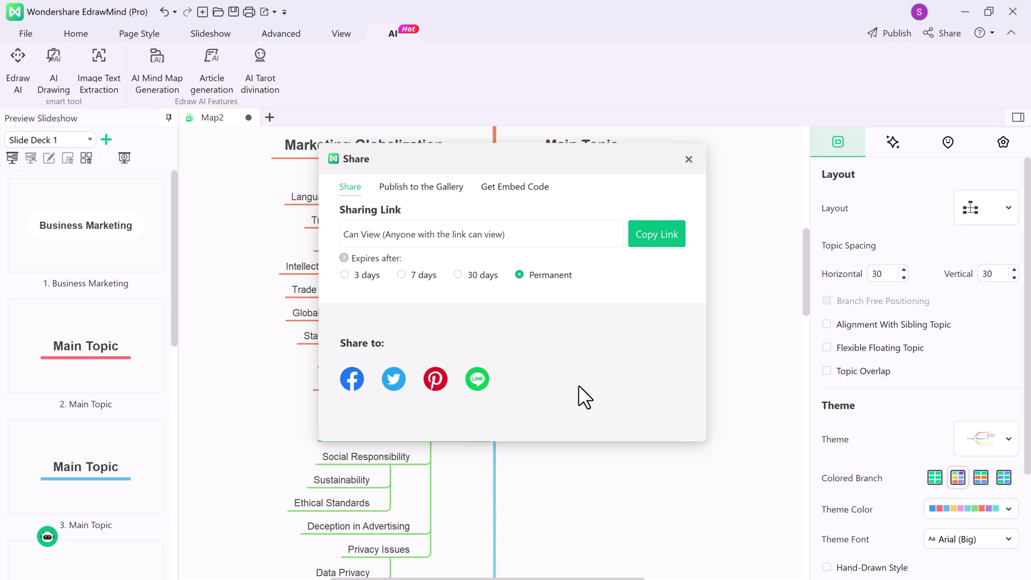
click(688, 160)
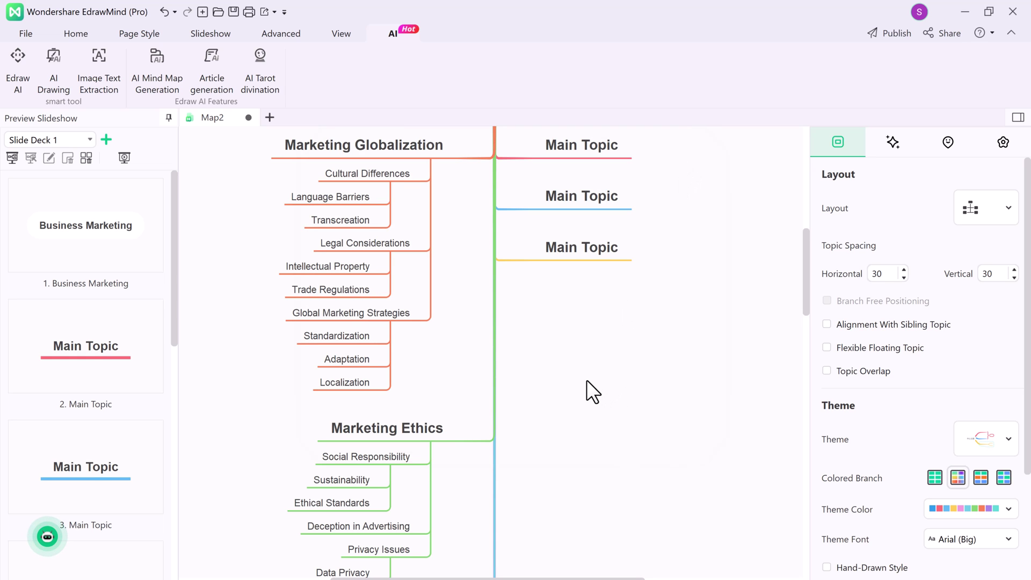
Step: AI-translate Marketing Globalization, adding the Chinese subtopic 市场全球化 beneath it
scroll(586, 379, up, 3)
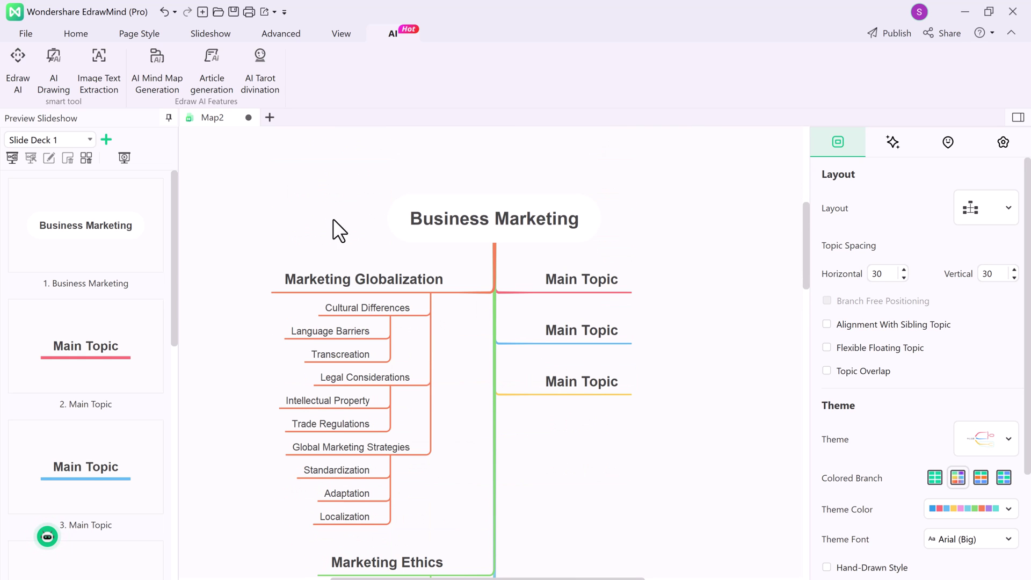
click(80, 36)
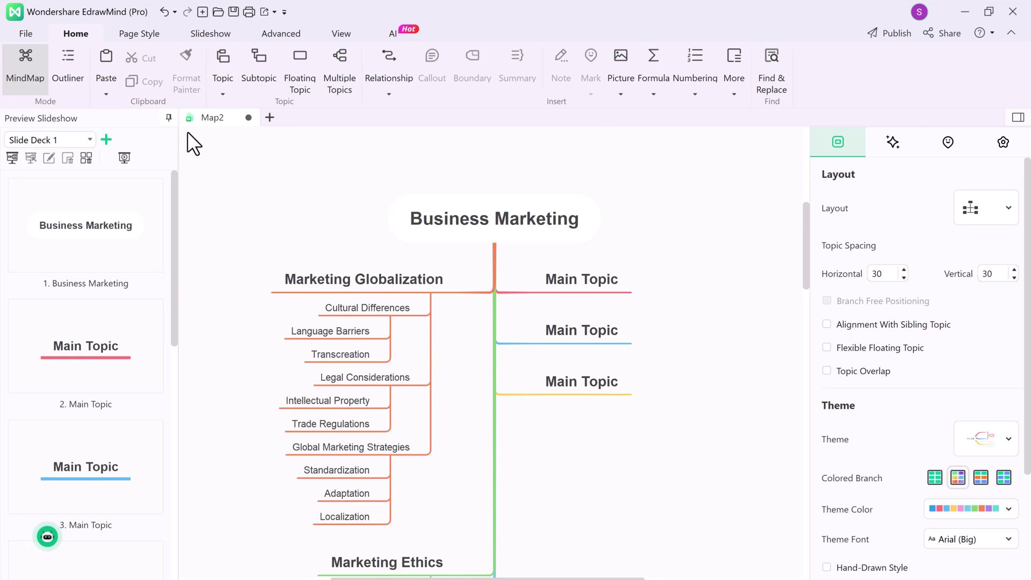
click(351, 267)
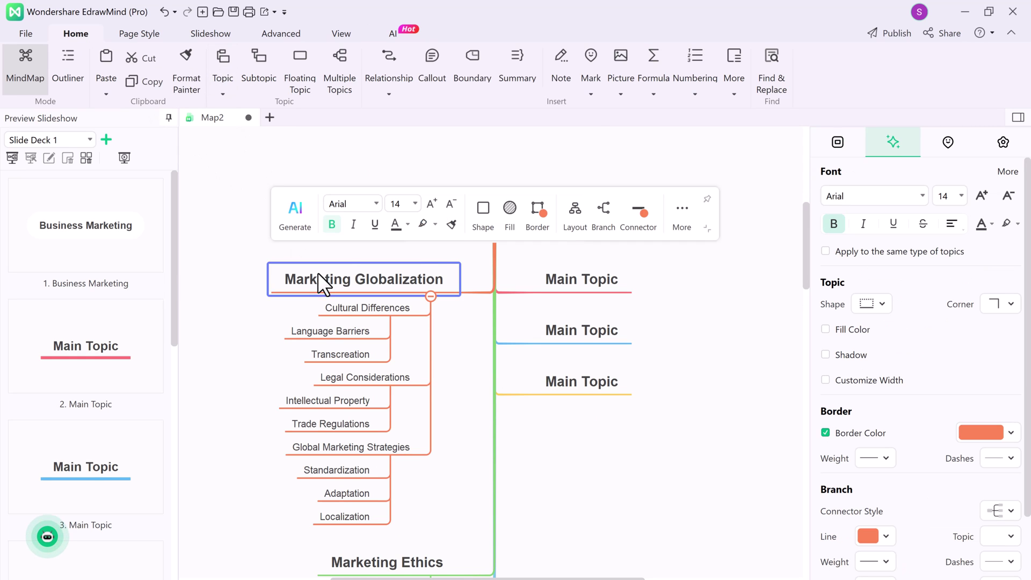
click(292, 209)
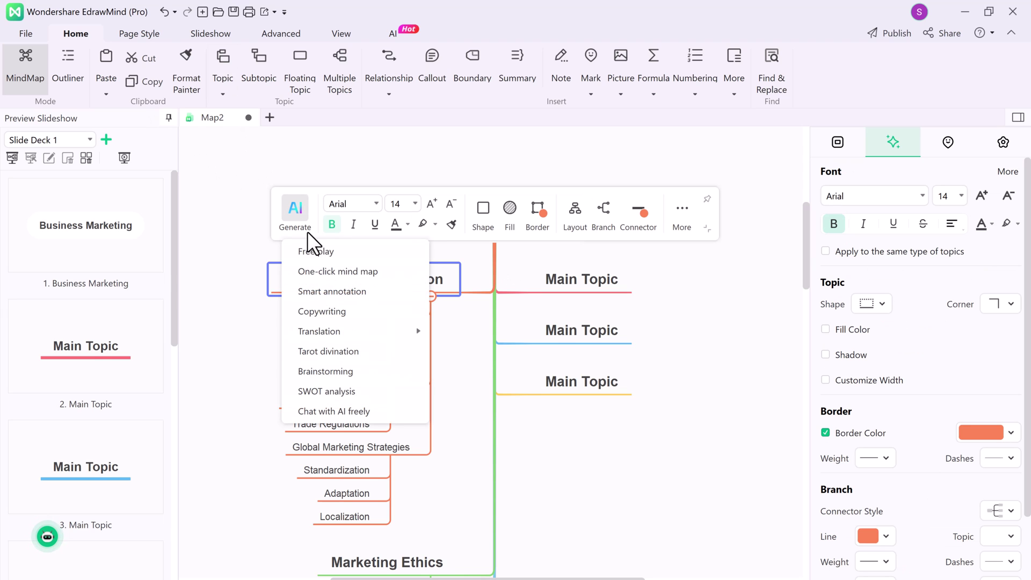
mouse_move(343, 329)
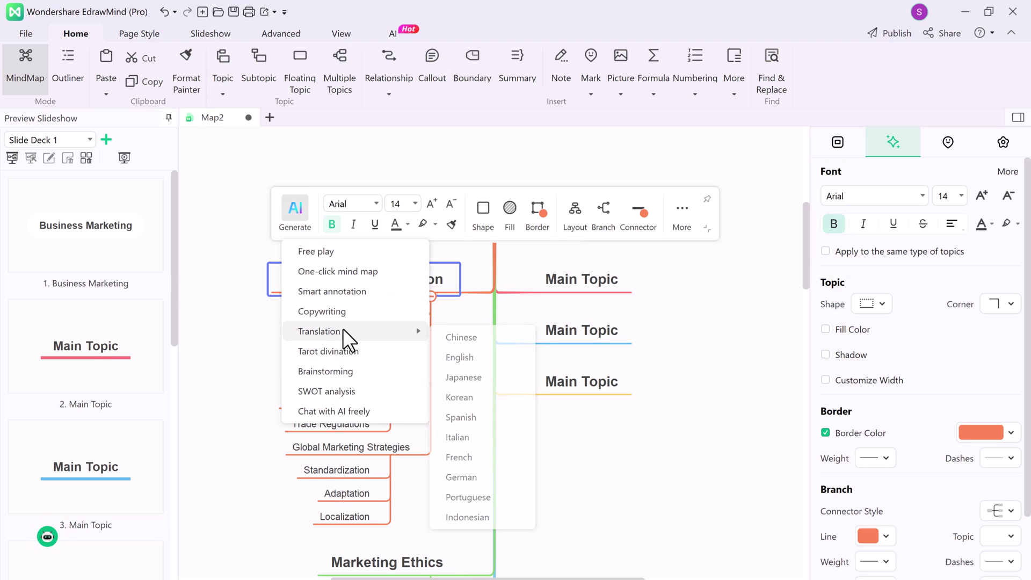
click(472, 376)
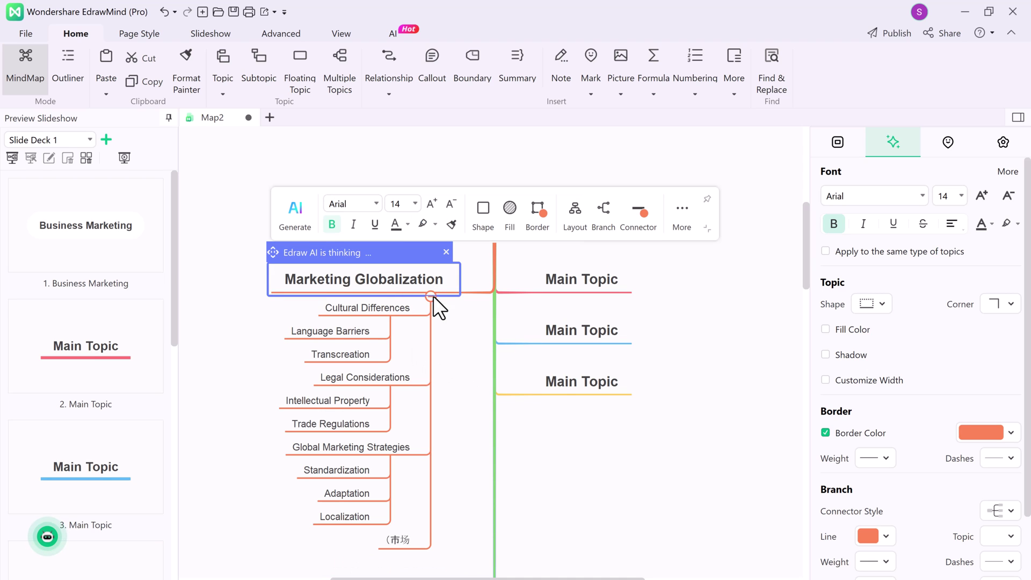
click(454, 496)
click(367, 285)
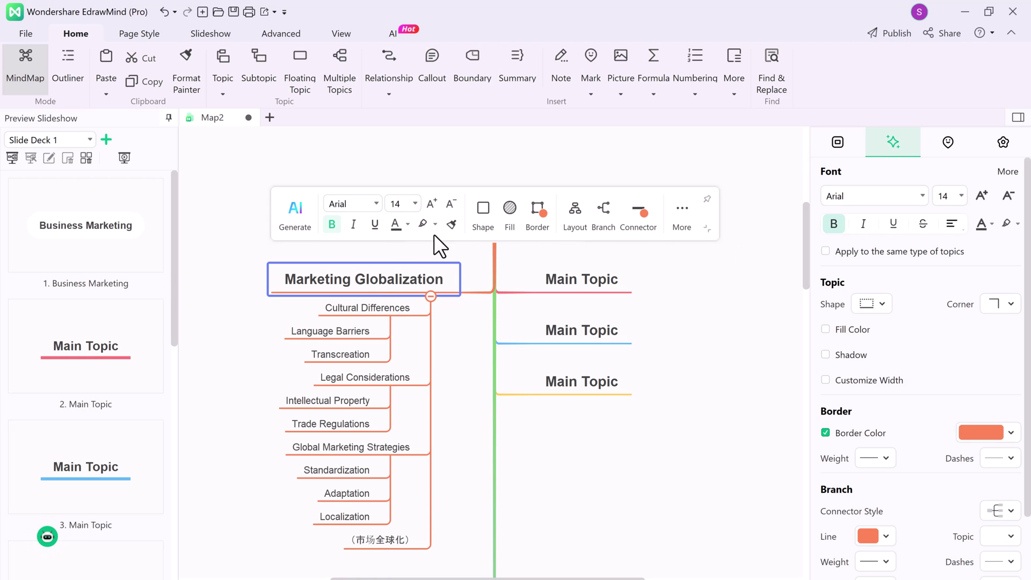
Step: Switch the Marketing Globalization branch to a left-spreading layout with light grey connector lines
click(575, 212)
click(588, 276)
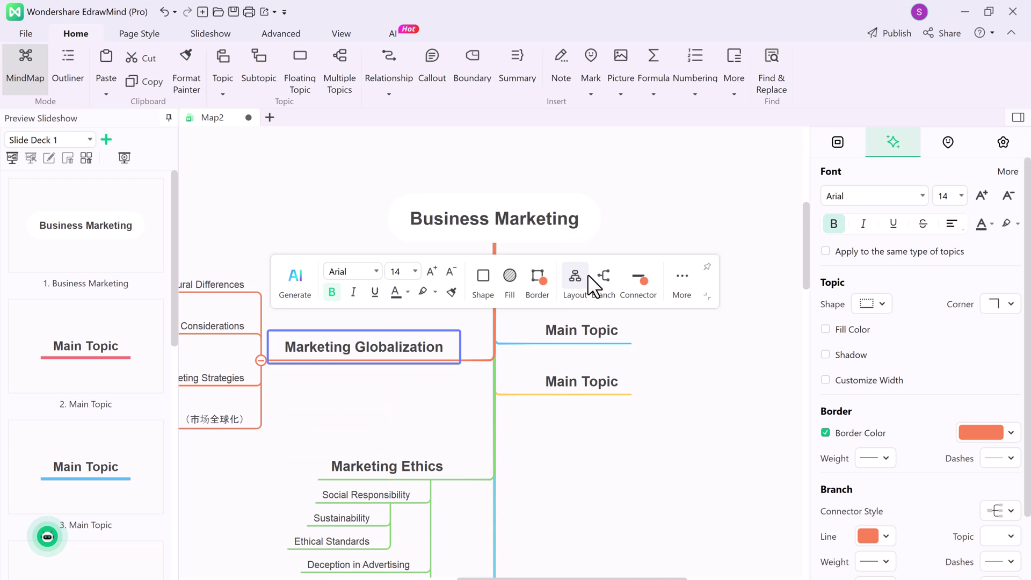
click(633, 282)
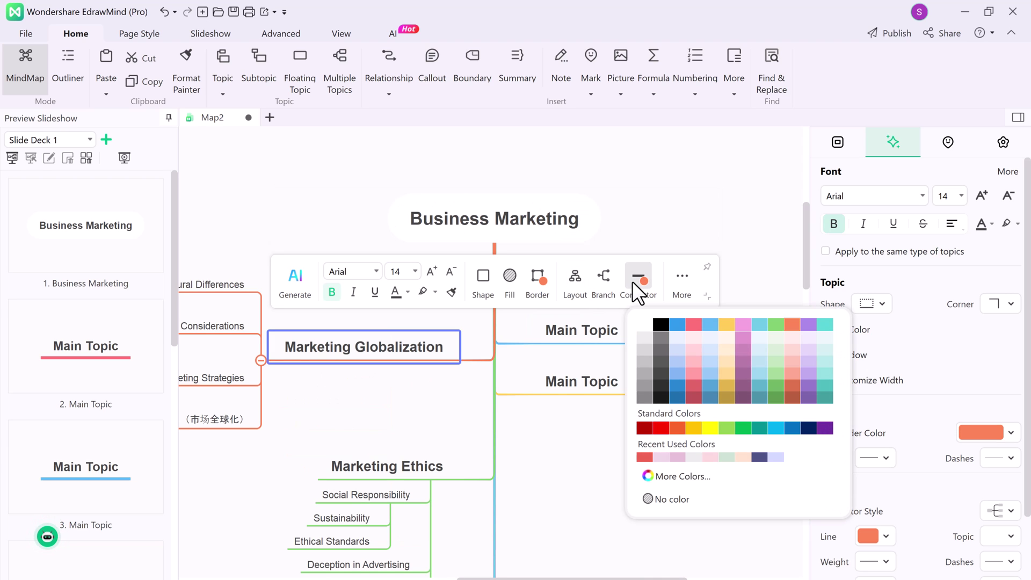
click(646, 335)
click(572, 350)
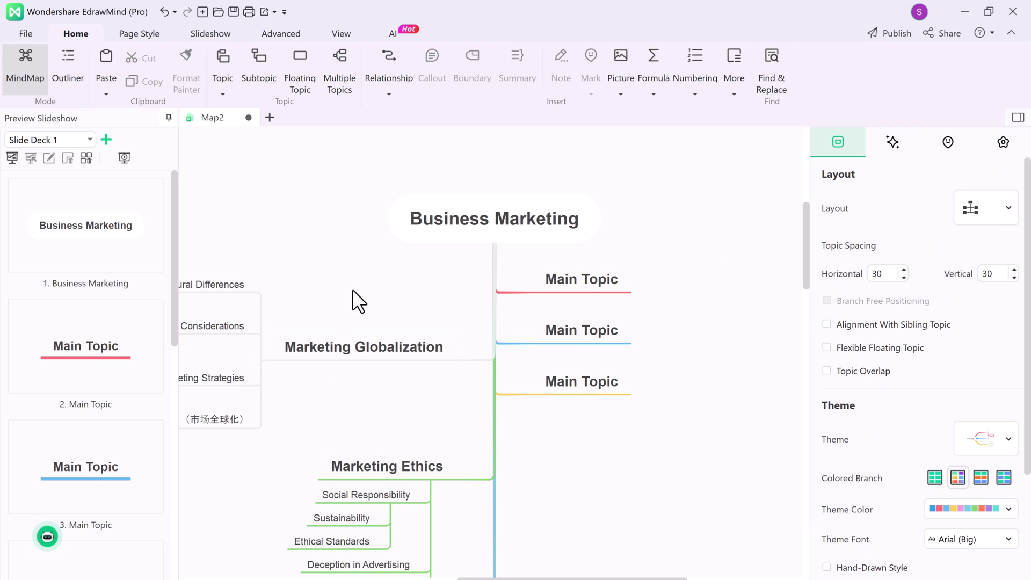
drag(508, 578, 432, 578)
scroll(591, 366, down, 3)
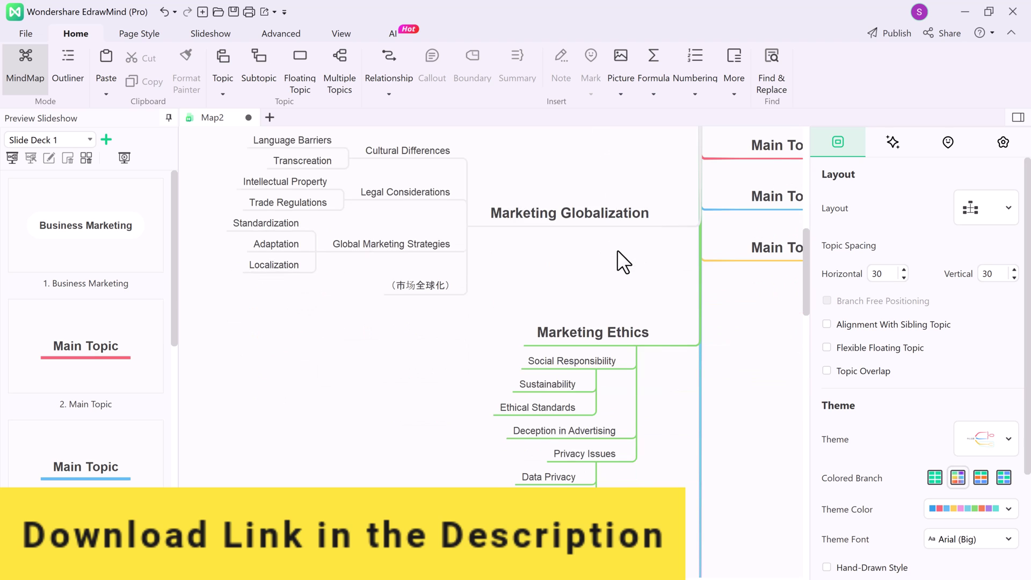
scroll(617, 250, up, 2)
drag(554, 578, 607, 578)
scroll(529, 322, down, 10)
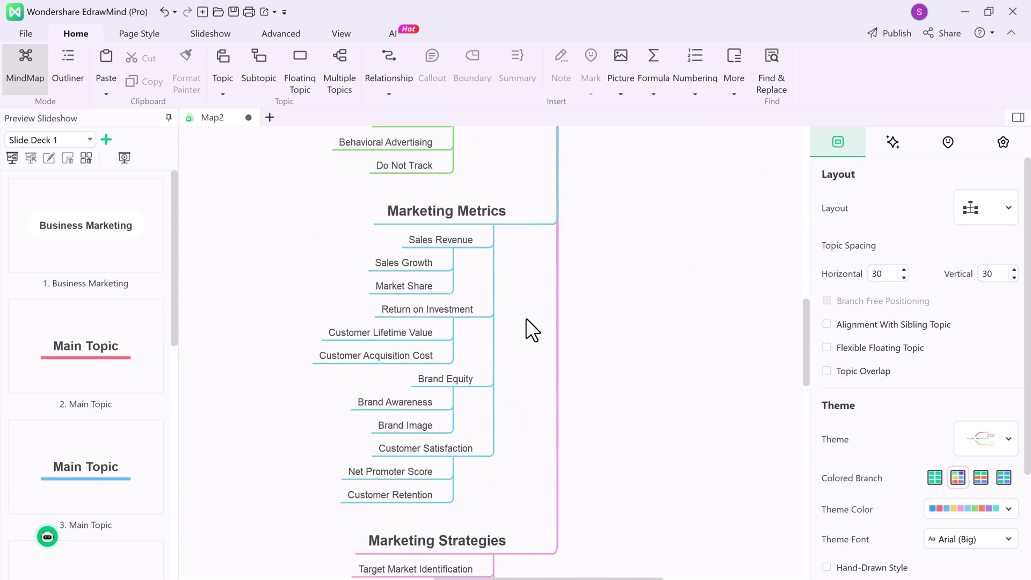
scroll(527, 317, down, 12)
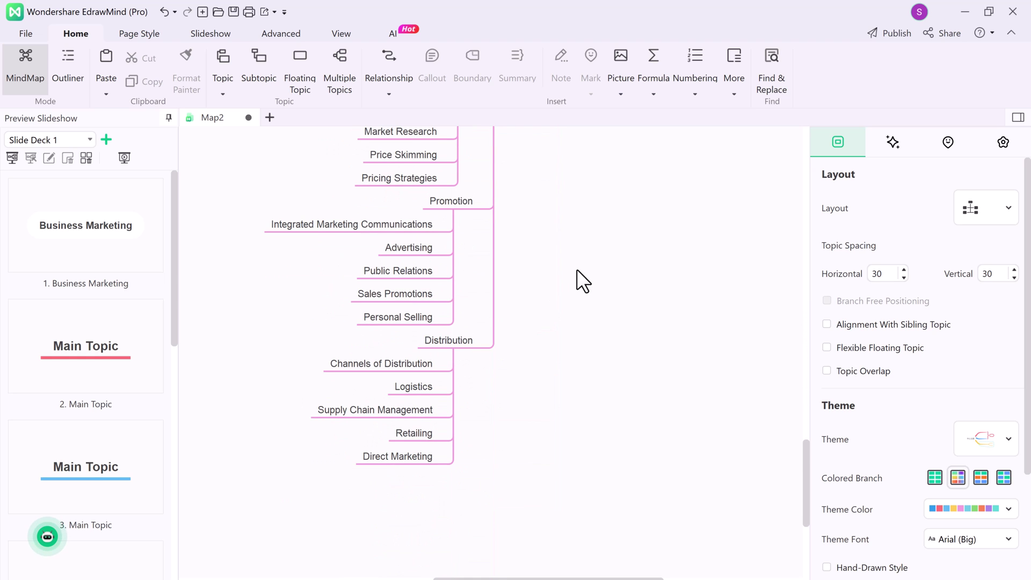
mouse_move(451, 212)
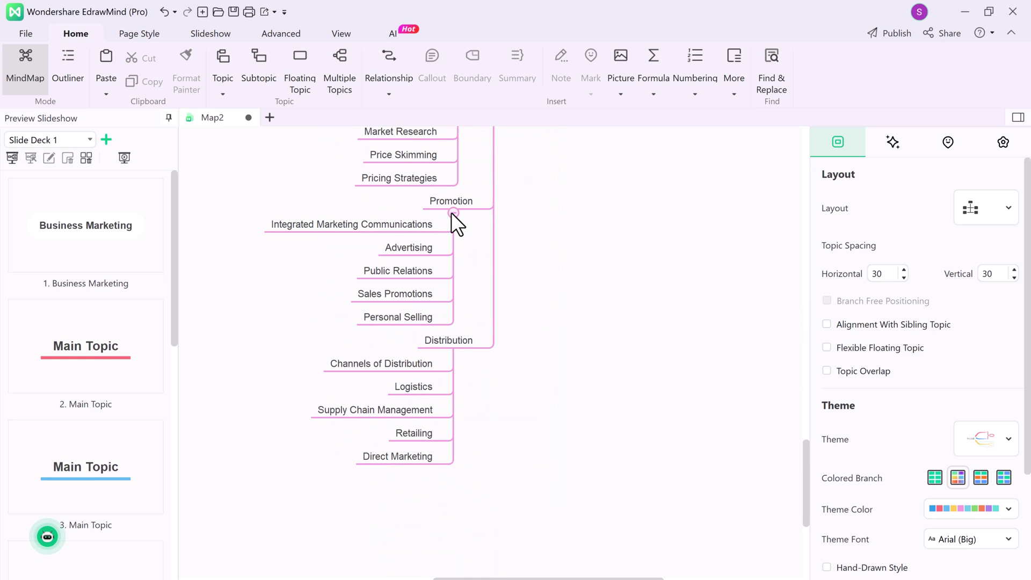